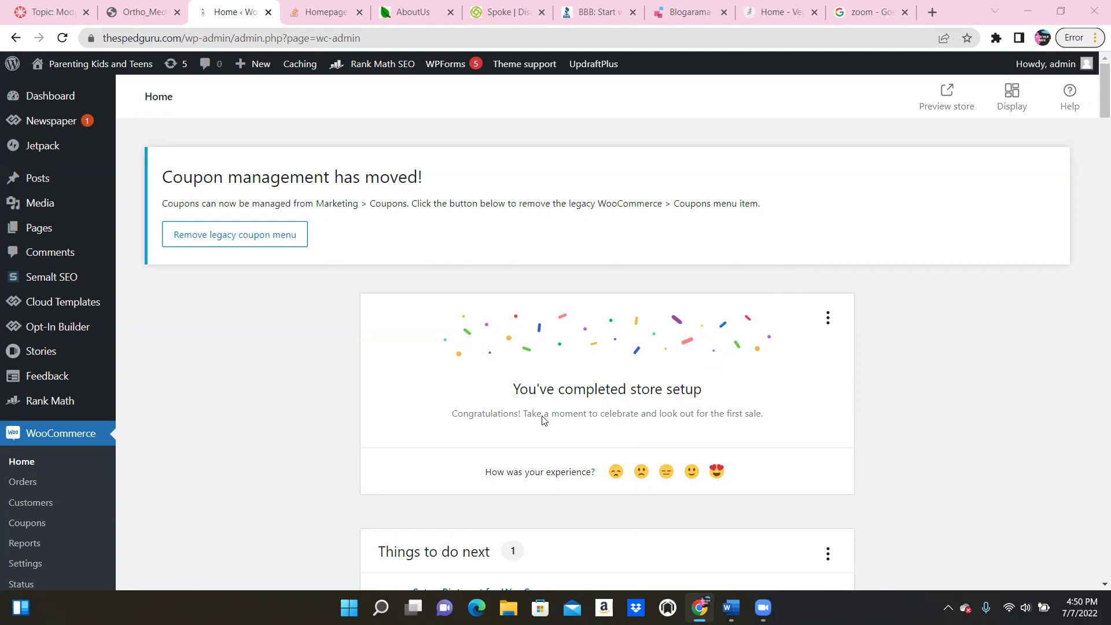
Scroll through the WooCommerce admin dashboard page.
scroll(235, 402, down, 2)
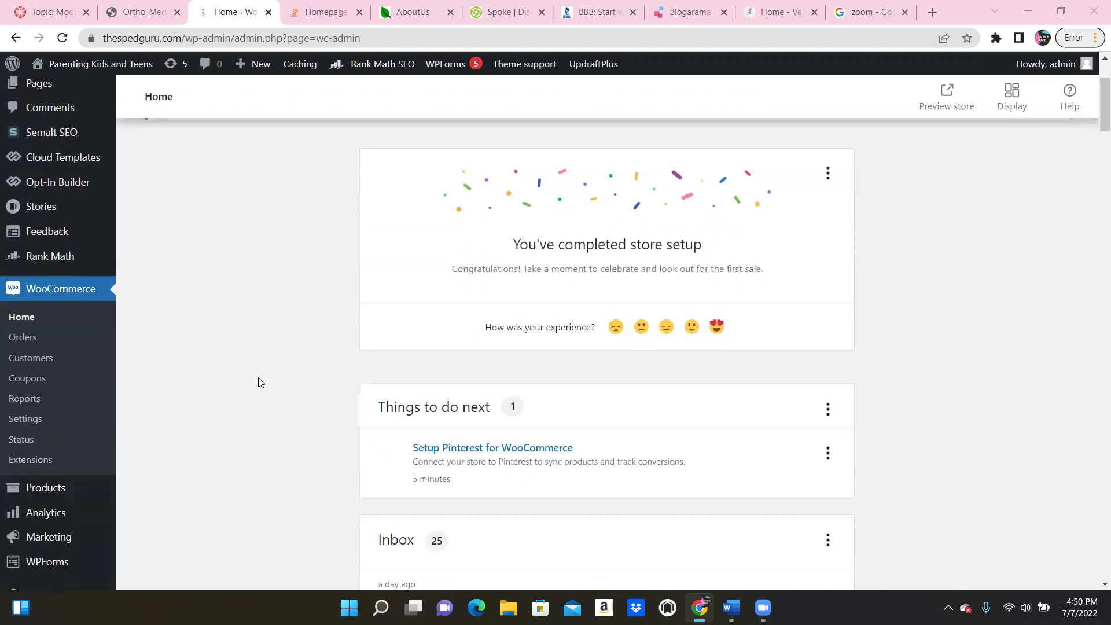
scroll(224, 294, up, 1)
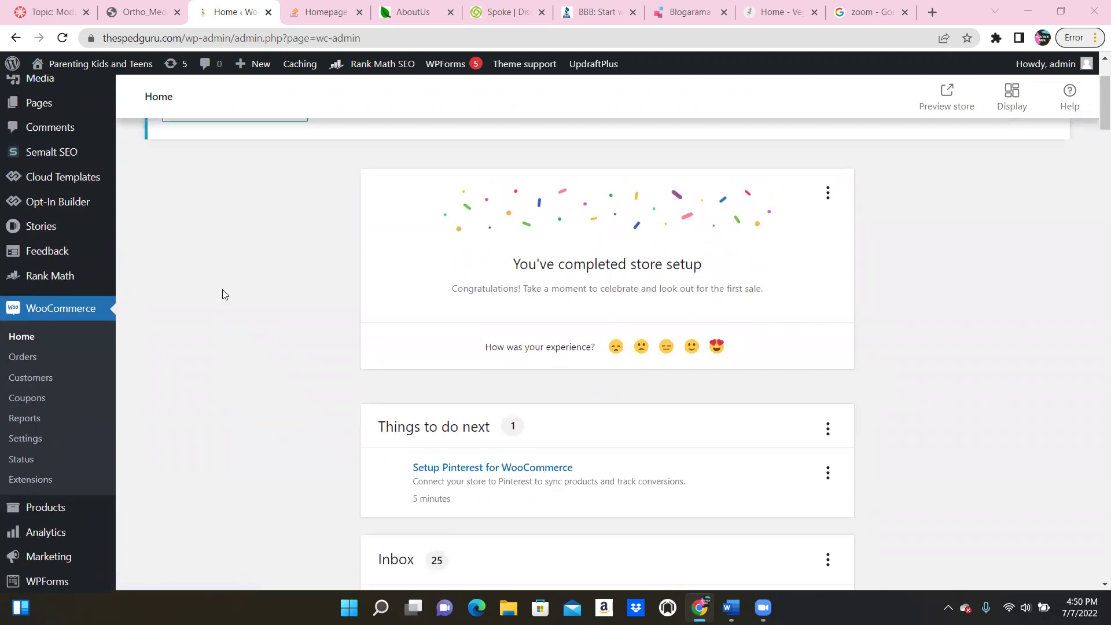
scroll(225, 294, up, 2)
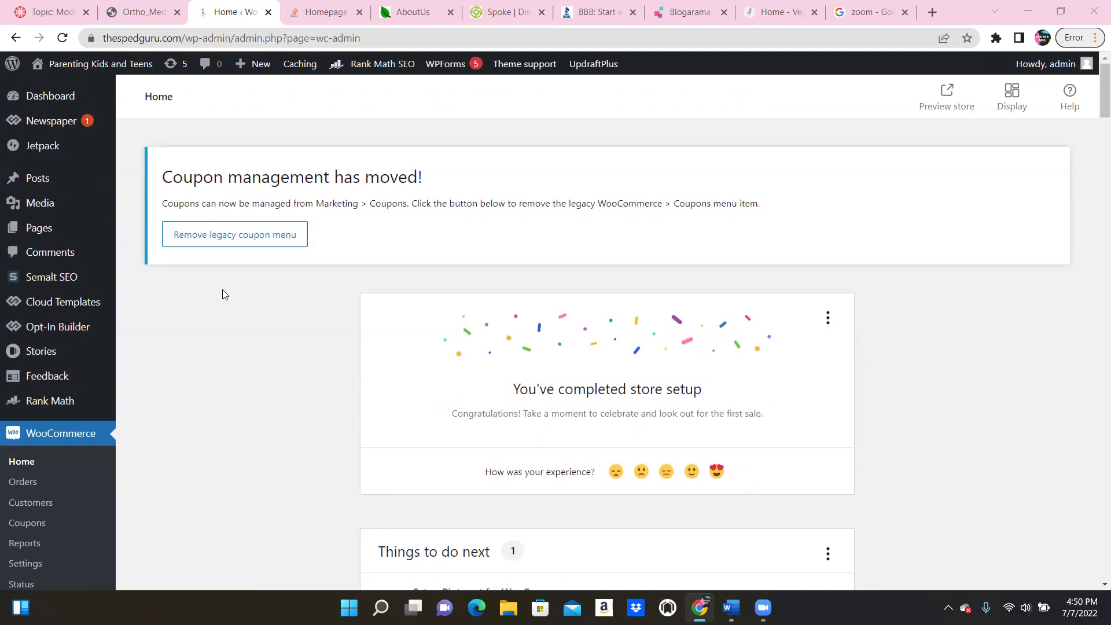
scroll(222, 289, down, 3)
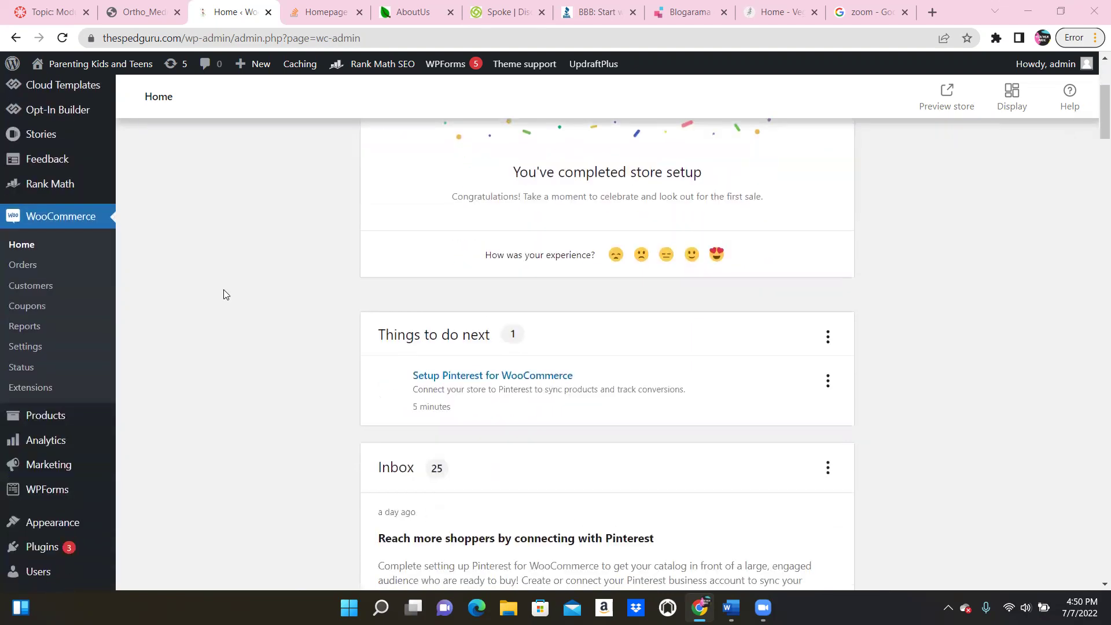
drag(1095, 142, 1095, 275)
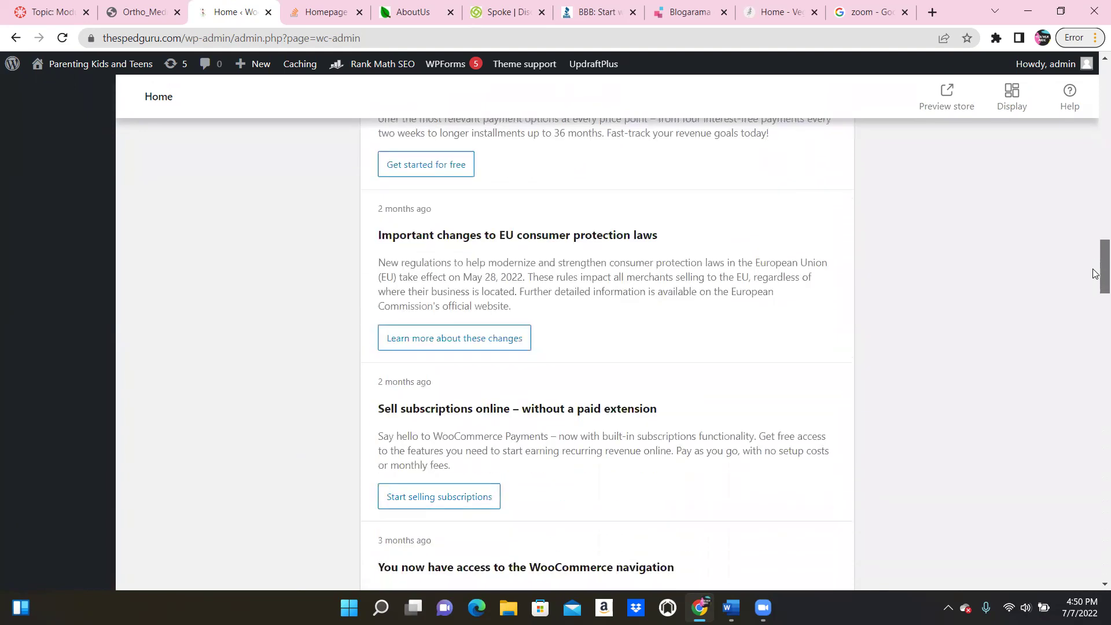
click(1095, 149)
scroll(1094, 149, up, 15)
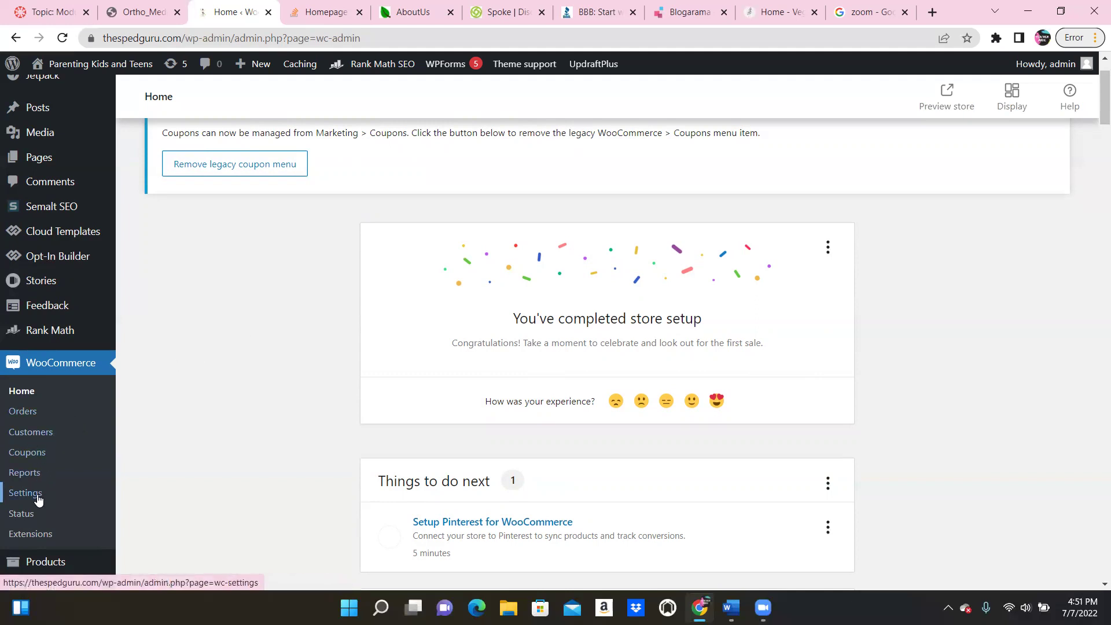
scroll(38, 458, down, 1)
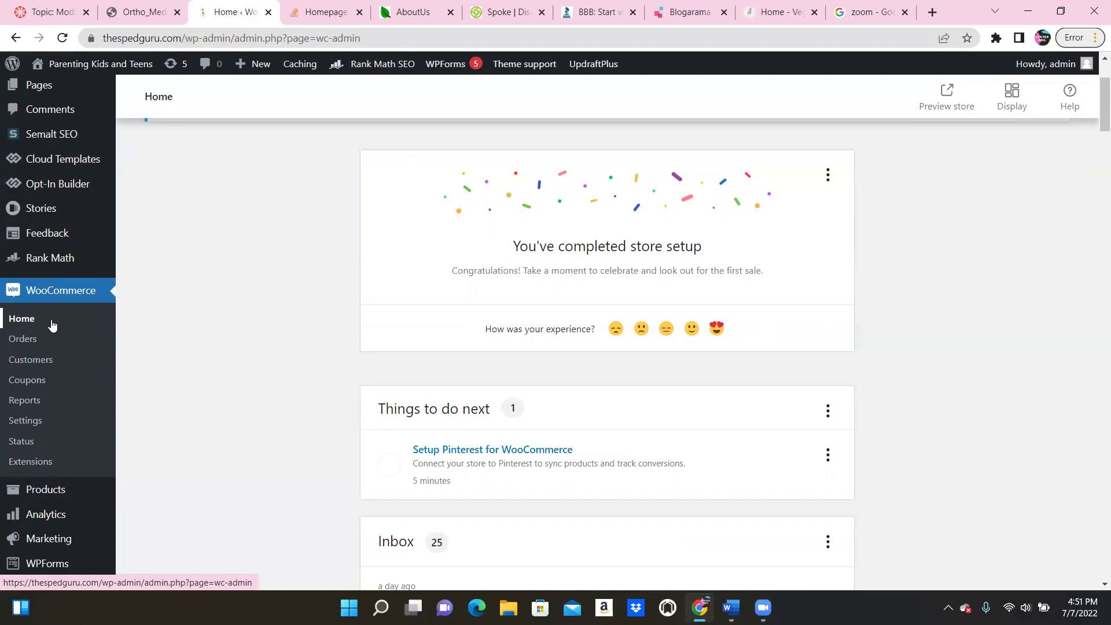
scroll(49, 323, down, 1)
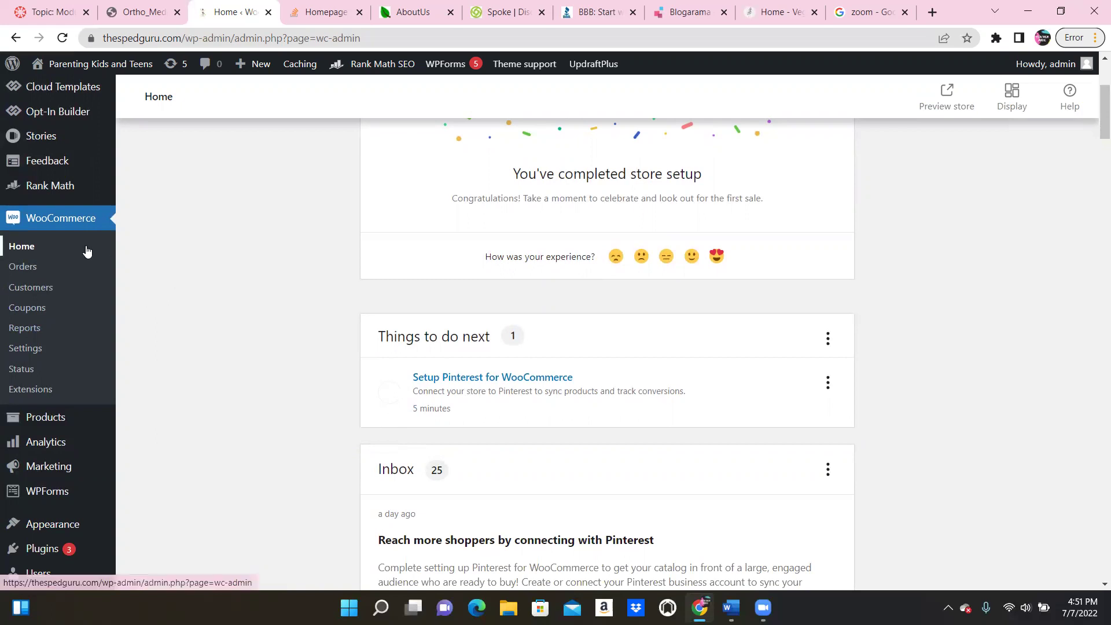
scroll(66, 260, down, 3)
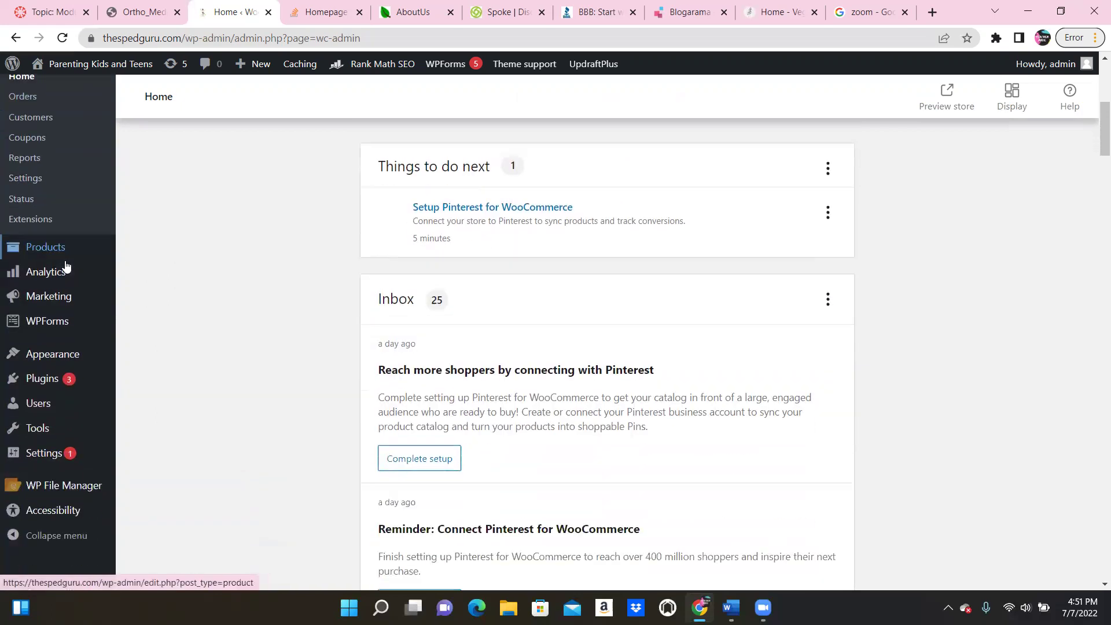
Open the Customizer from Appearance and scroll its Homepage preview with the 'Welcome to the store' banner.
mouse_move(52, 313)
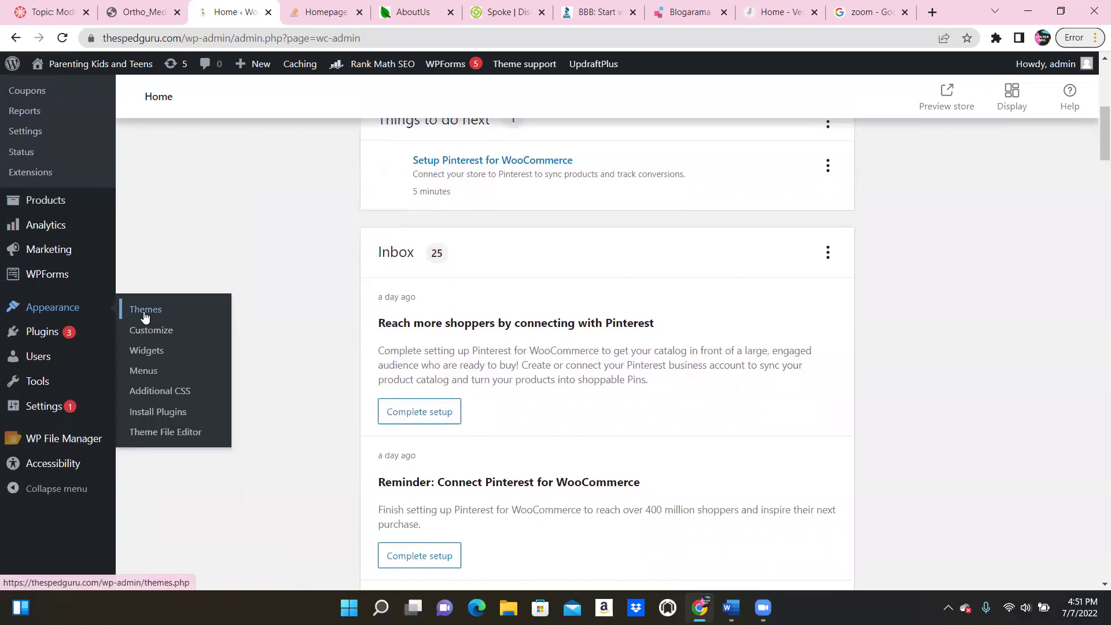
click(155, 331)
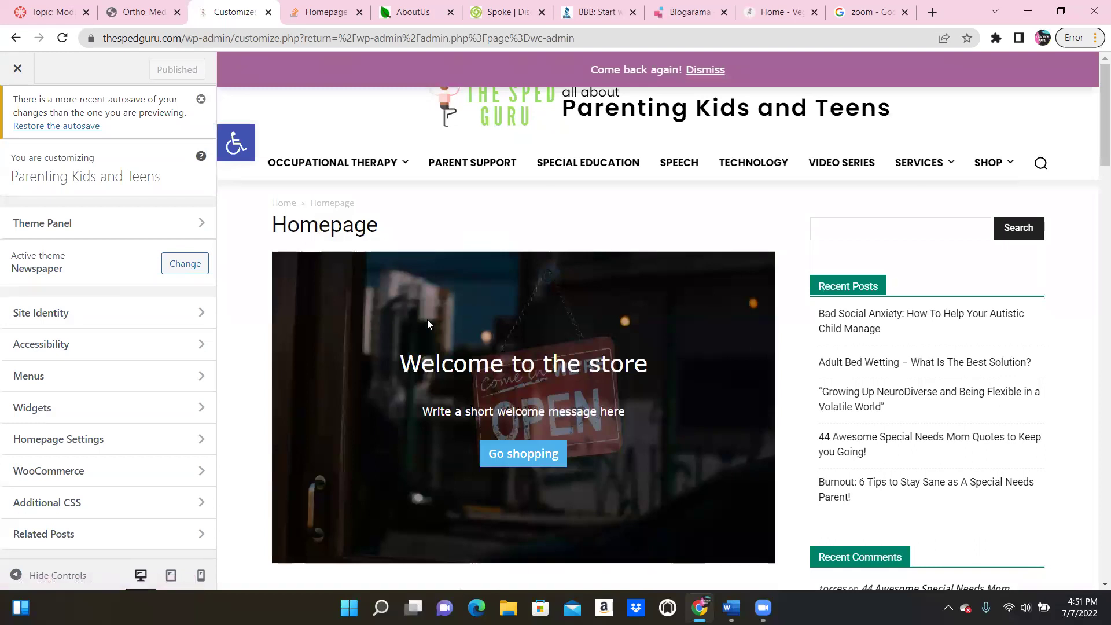
scroll(427, 319, down, 1)
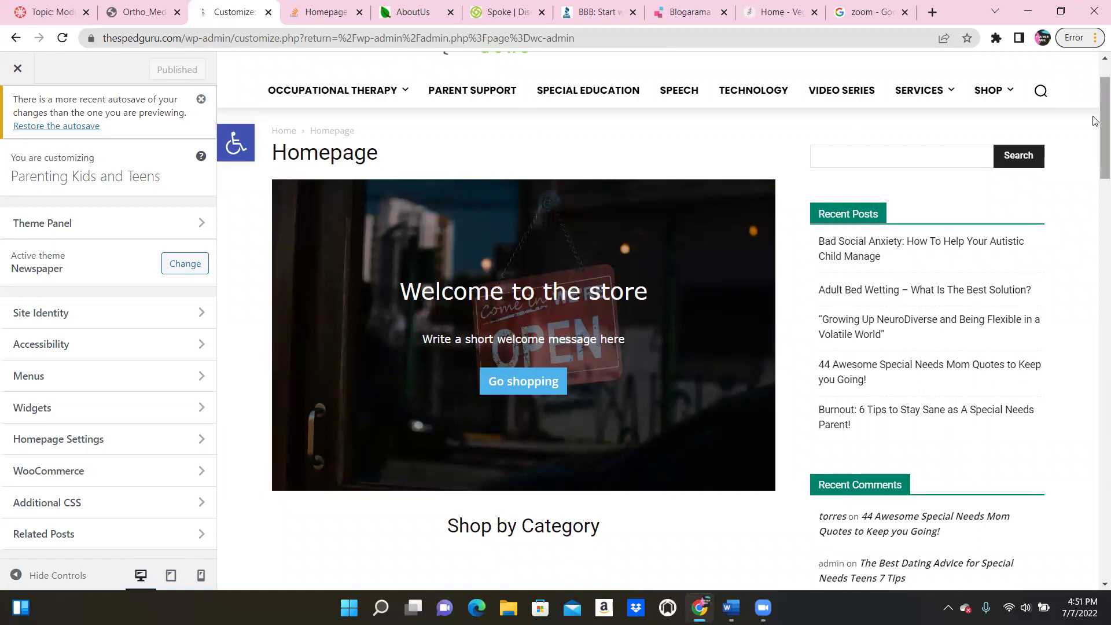
scroll(1094, 120, up, 1)
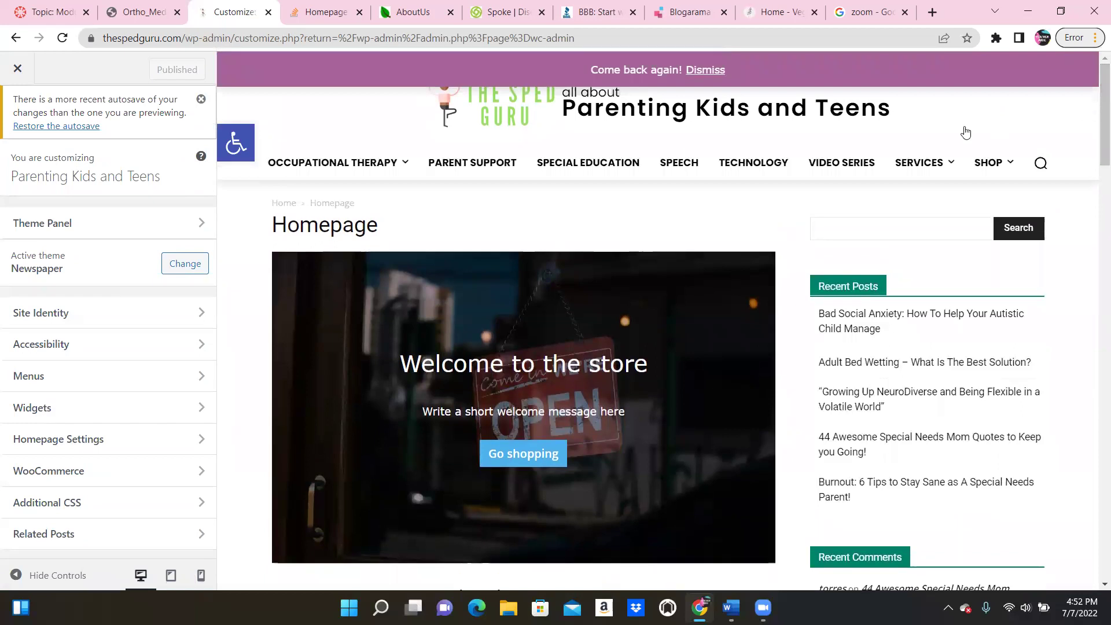
mouse_move(988, 164)
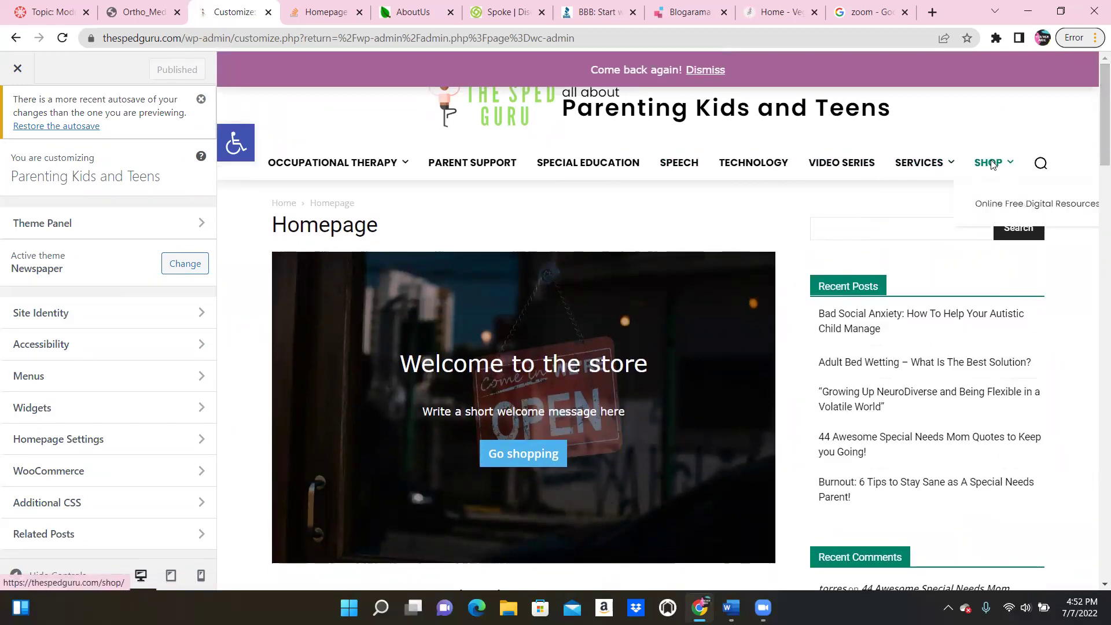
View the SHOP page in the Customizer preview.
click(990, 162)
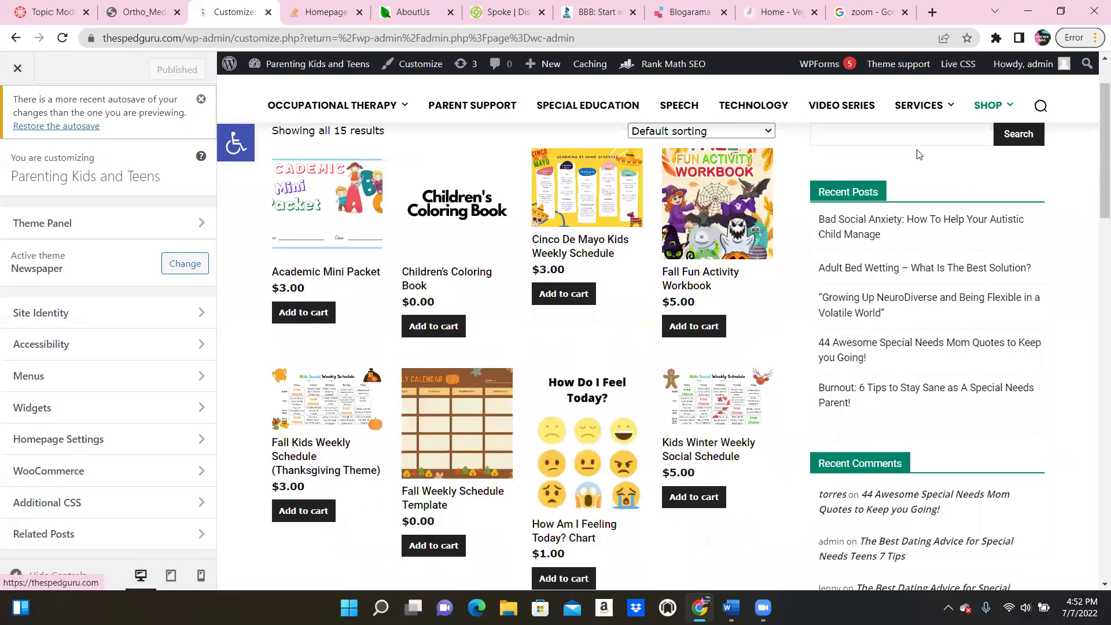
scroll(919, 154, down, 5)
scroll(919, 154, up, 6)
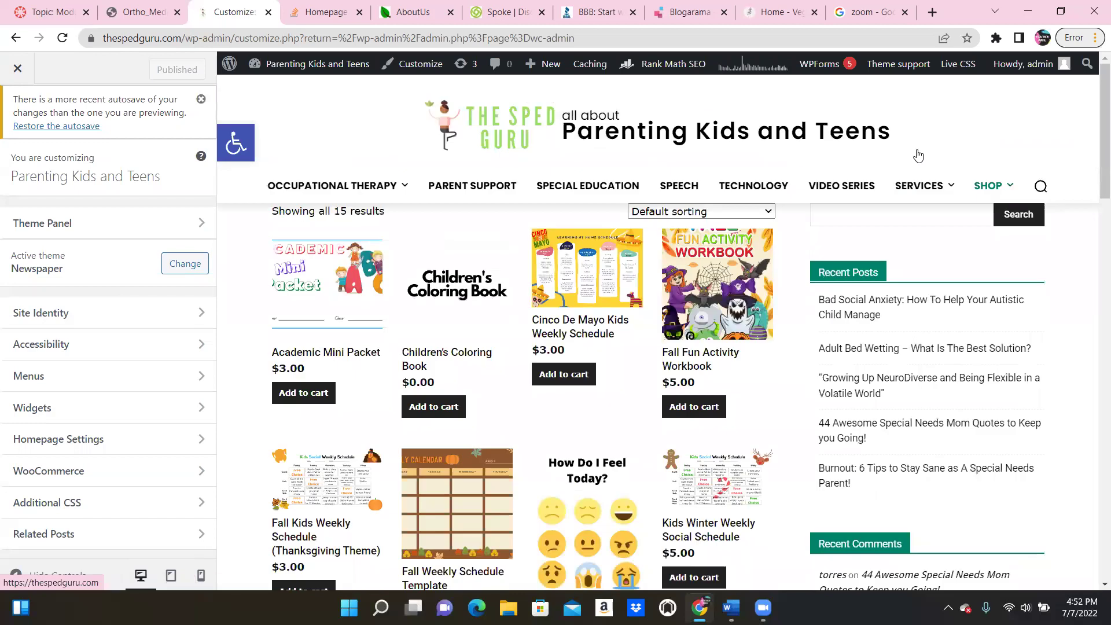
Return the preview to the homepage and scroll its Shop by Category and Fan Favorites sections.
click(639, 134)
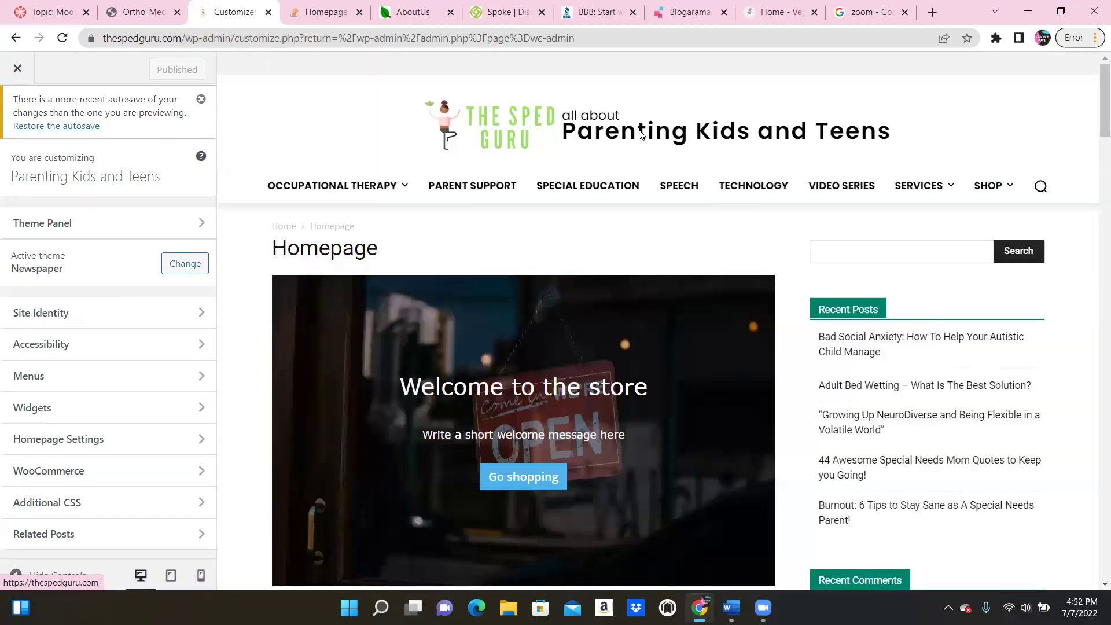
scroll(627, 151, down, 5)
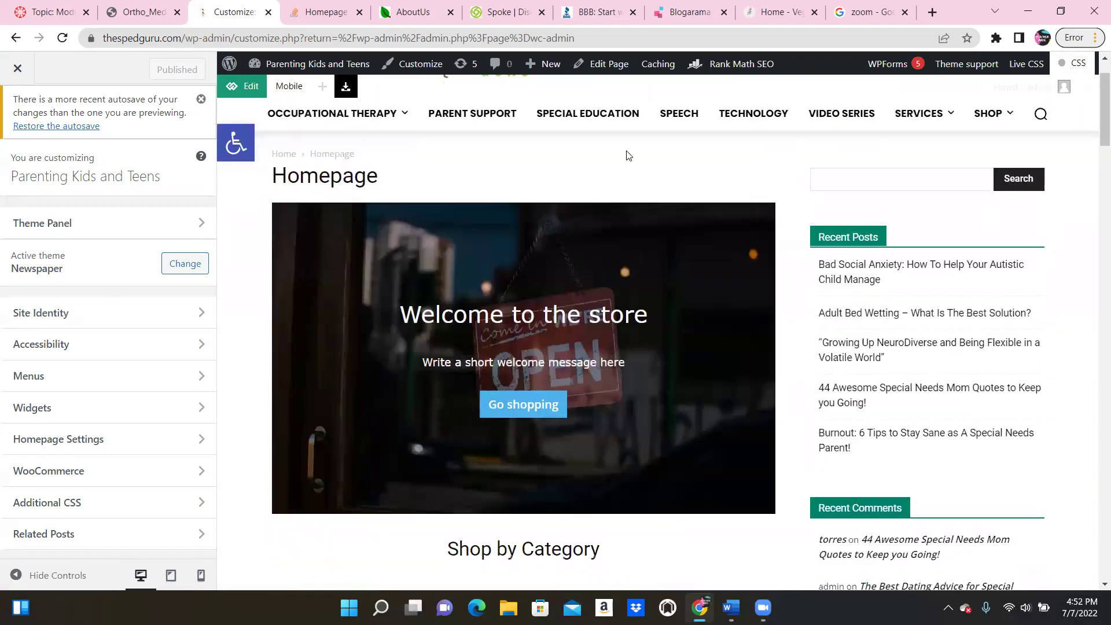
mouse_move(1093, 99)
mouse_down()
mouse_move(1094, 499)
mouse_move(1094, 79)
mouse_up()
mouse_move(946, 186)
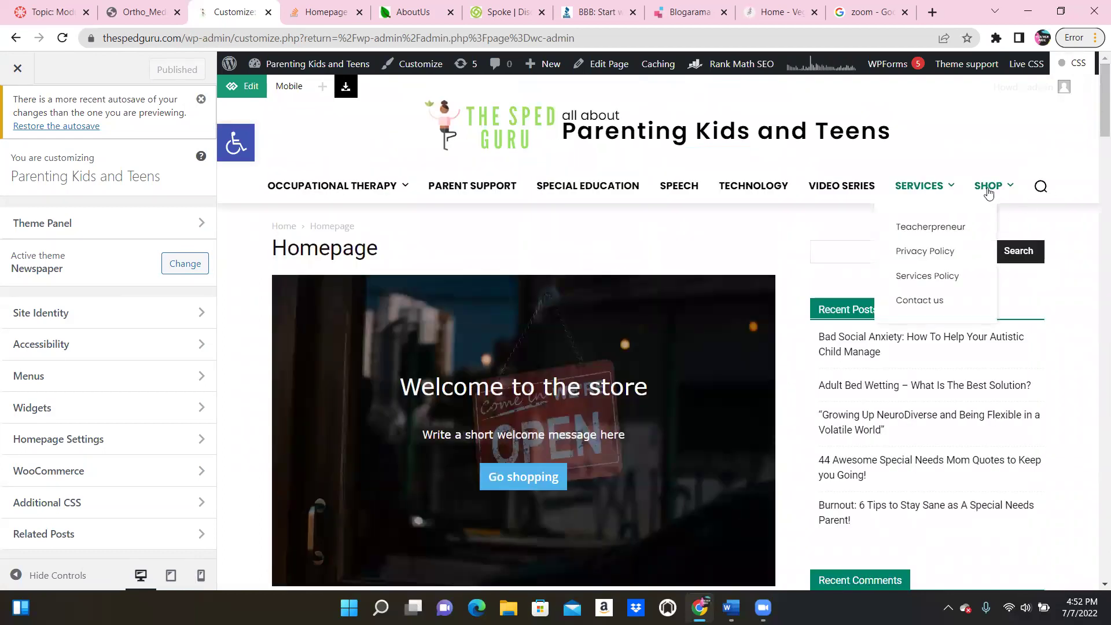
mouse_move(987, 190)
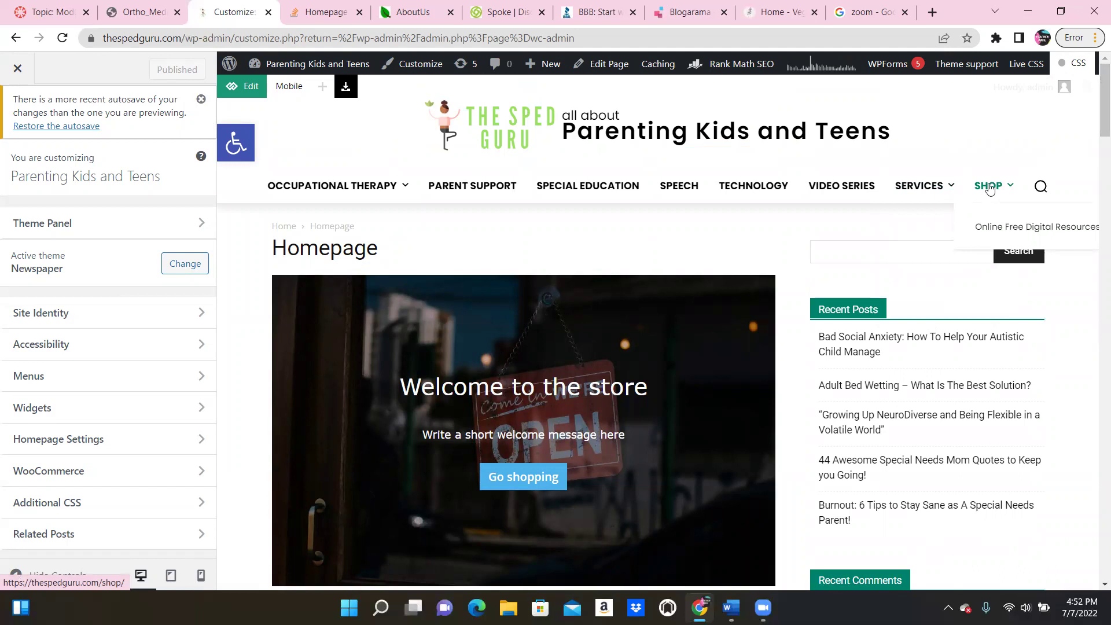
scroll(989, 189, down, 1)
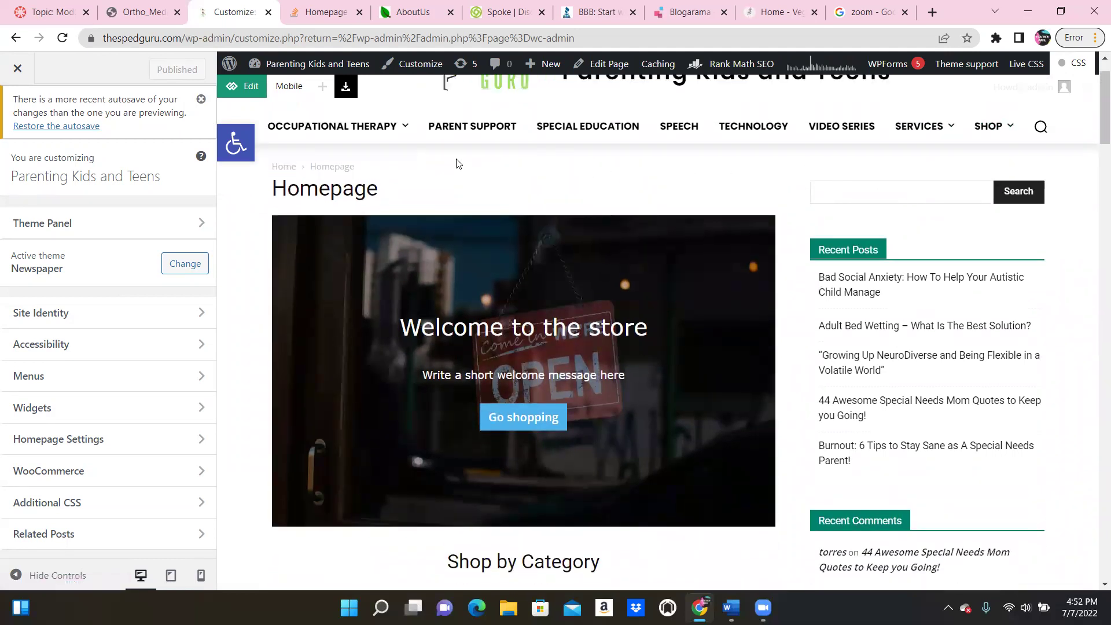
scroll(457, 163, up, 1)
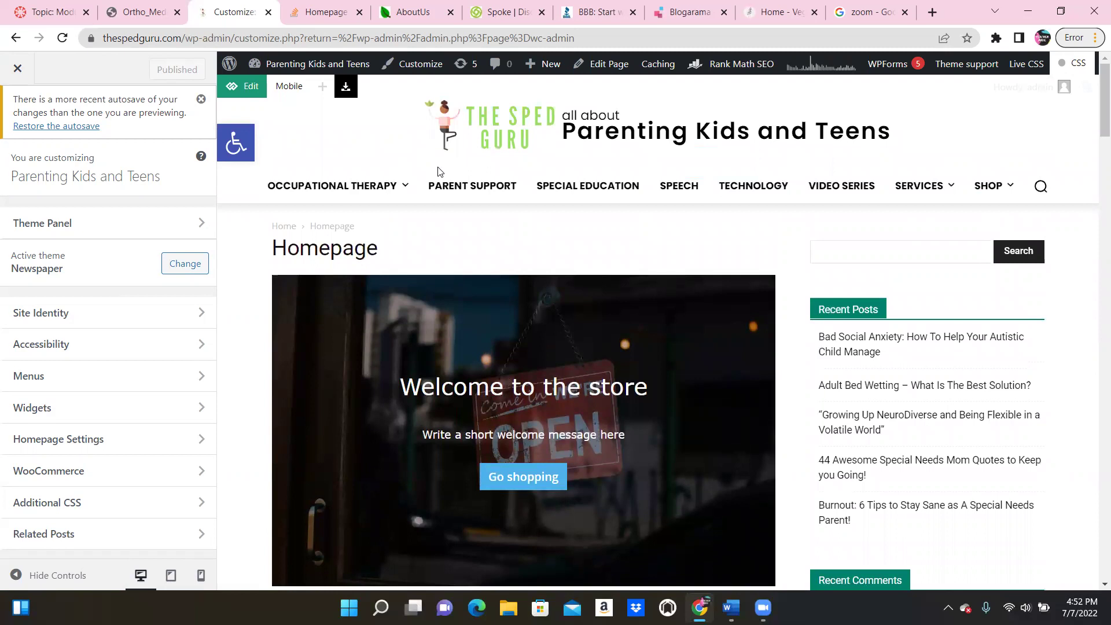
mouse_move(398, 191)
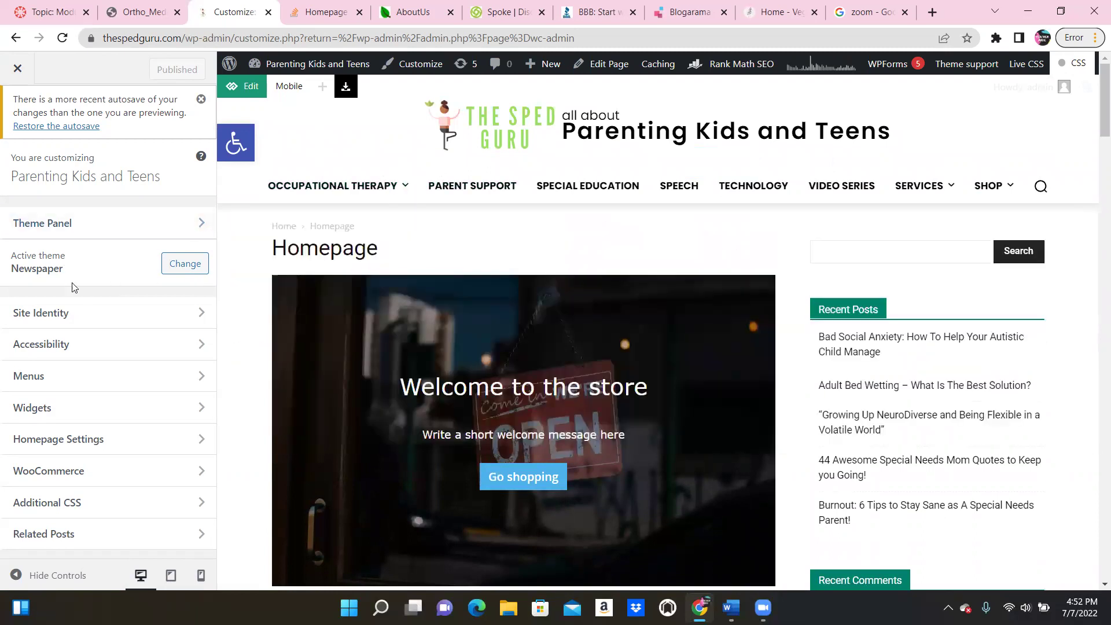
In Homepage Settings, set the static front page to the first 'Homepage' page and check its blog-style preview.
click(167, 446)
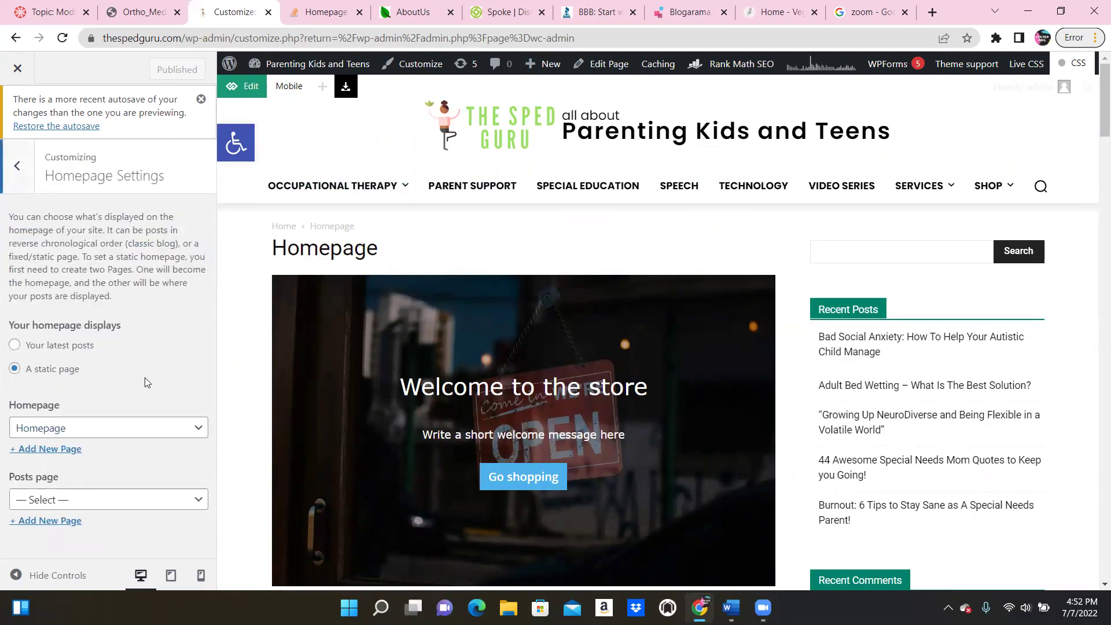
click(172, 429)
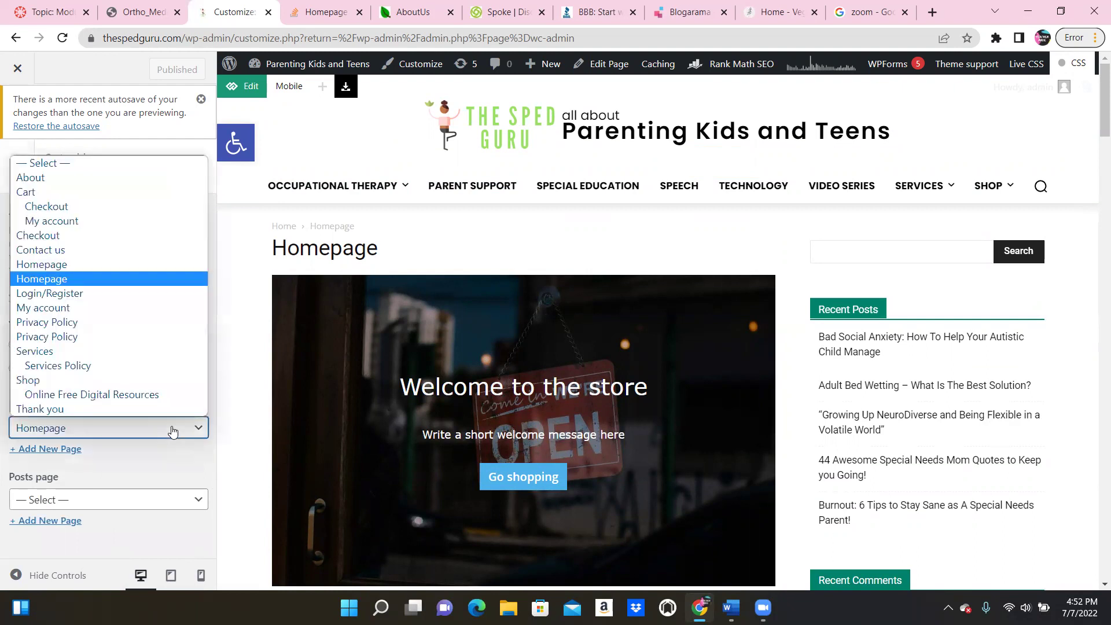
click(55, 262)
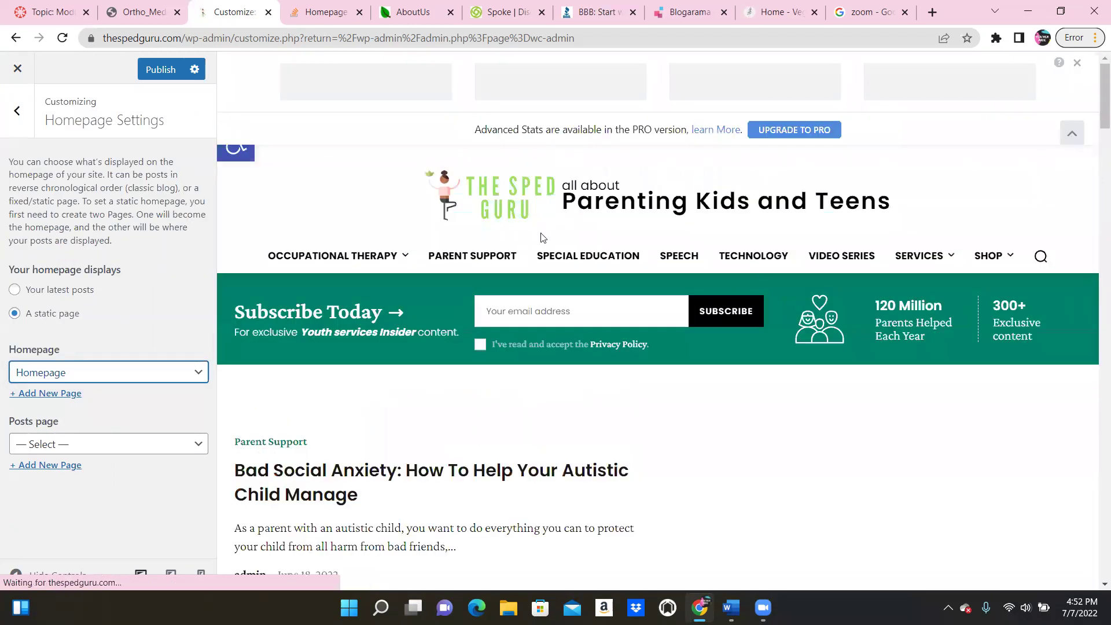
scroll(1094, 156, down, 10)
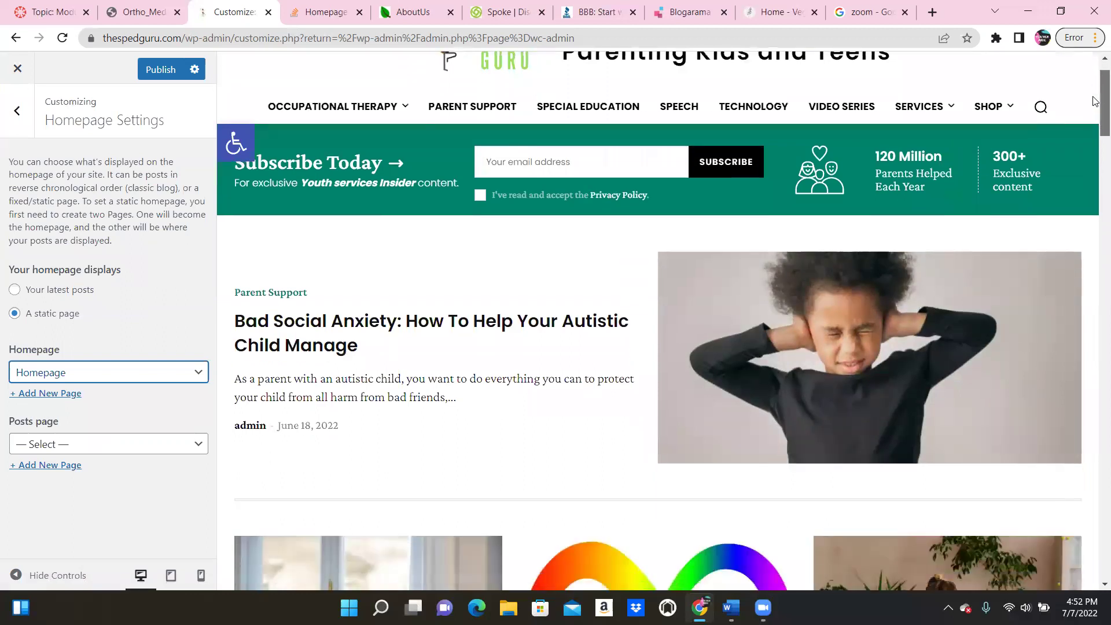
drag(1094, 156, 1075, 55)
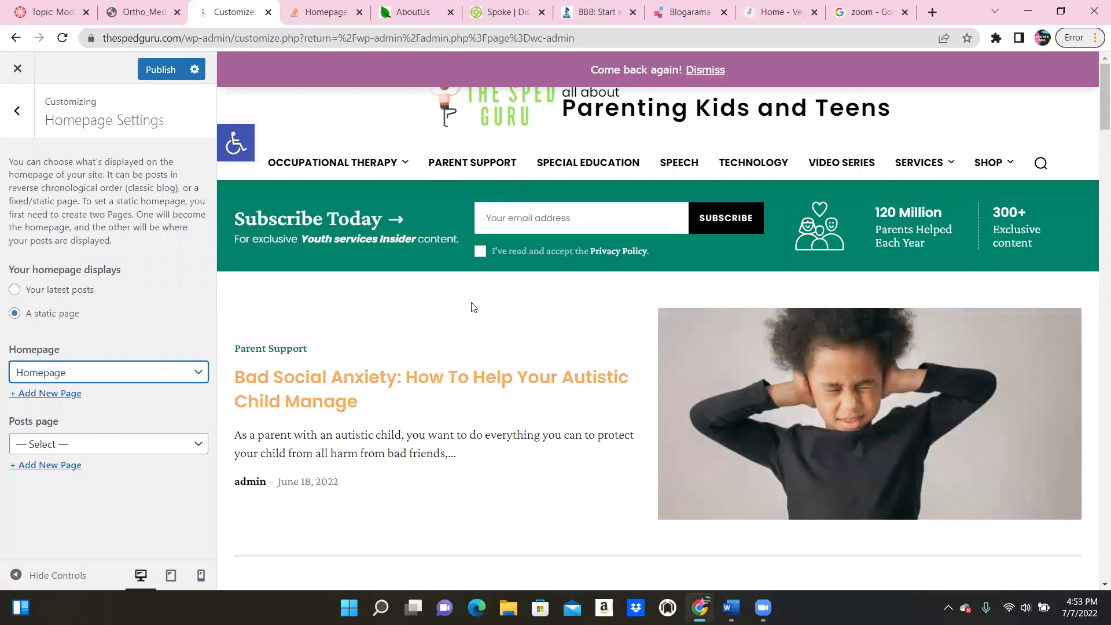
Switch the static front page to the second 'Homepage' entry and scroll through its store preview.
click(146, 379)
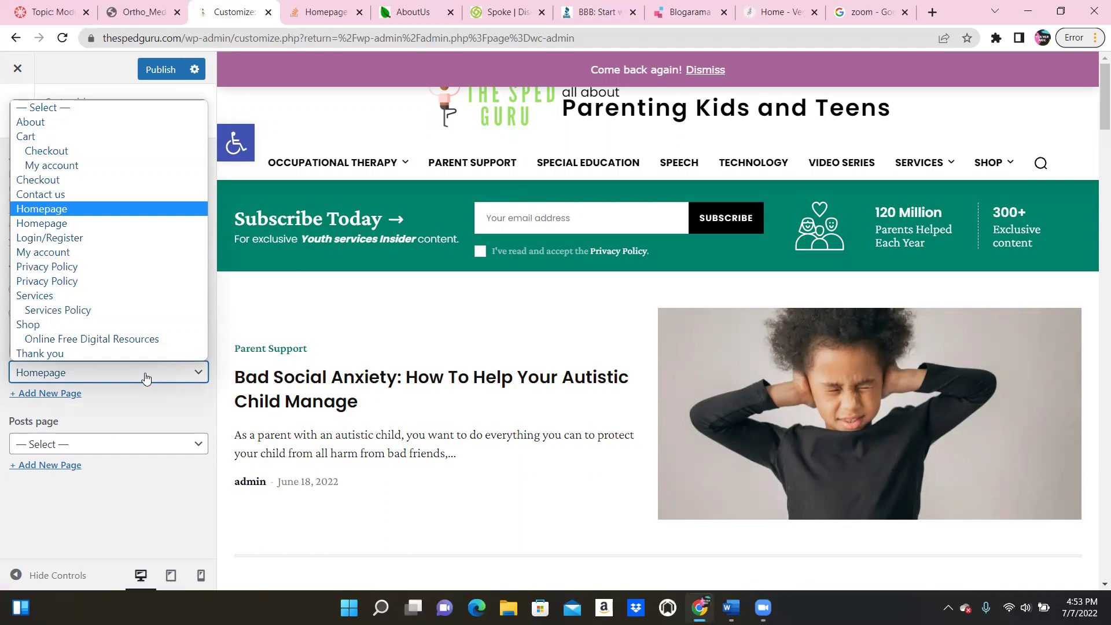
click(133, 224)
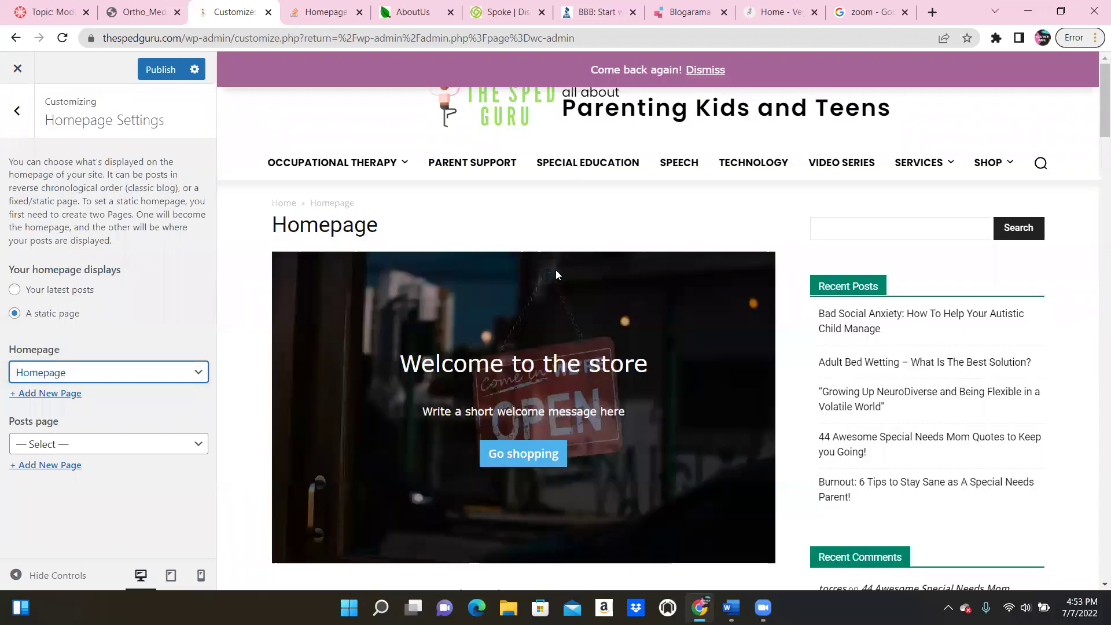
drag(1094, 102, 1094, 172)
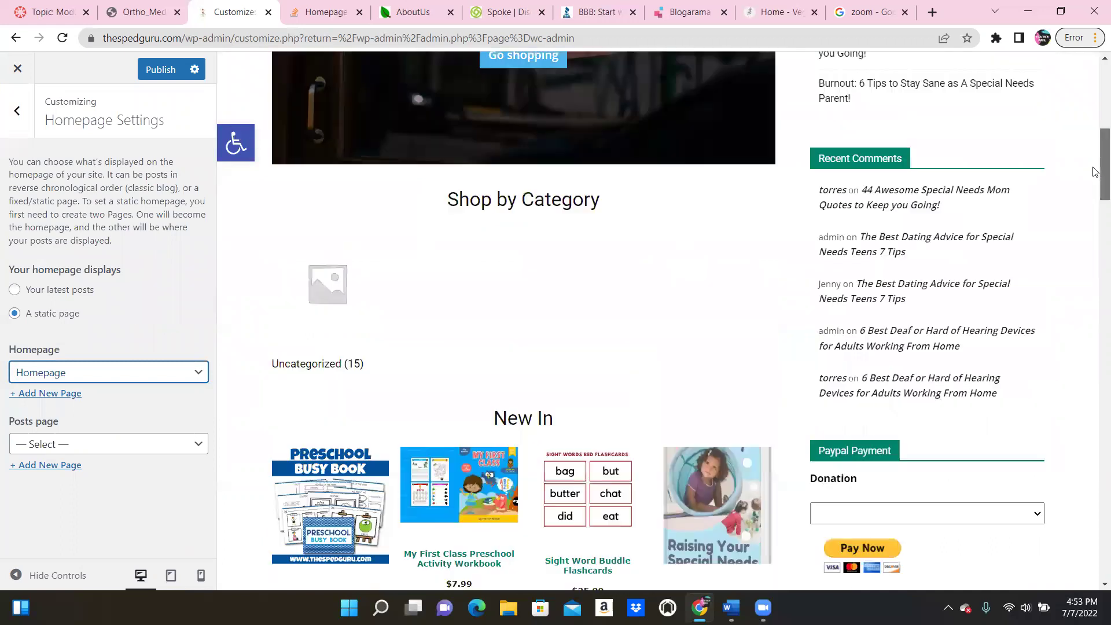
scroll(1094, 172, down, 5)
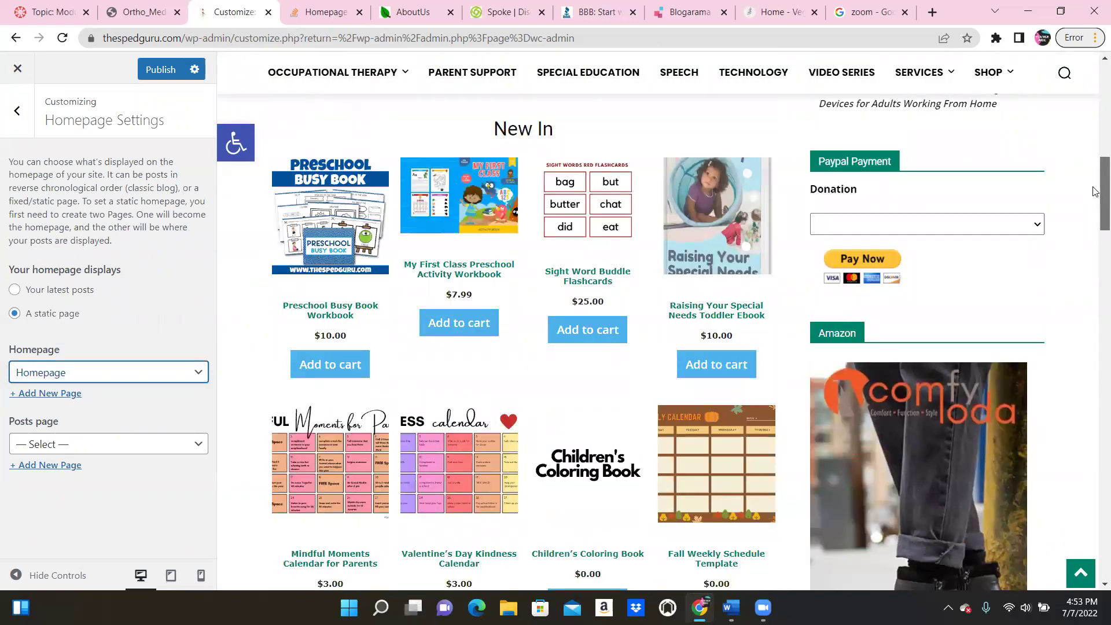
scroll(1094, 194, down, 2)
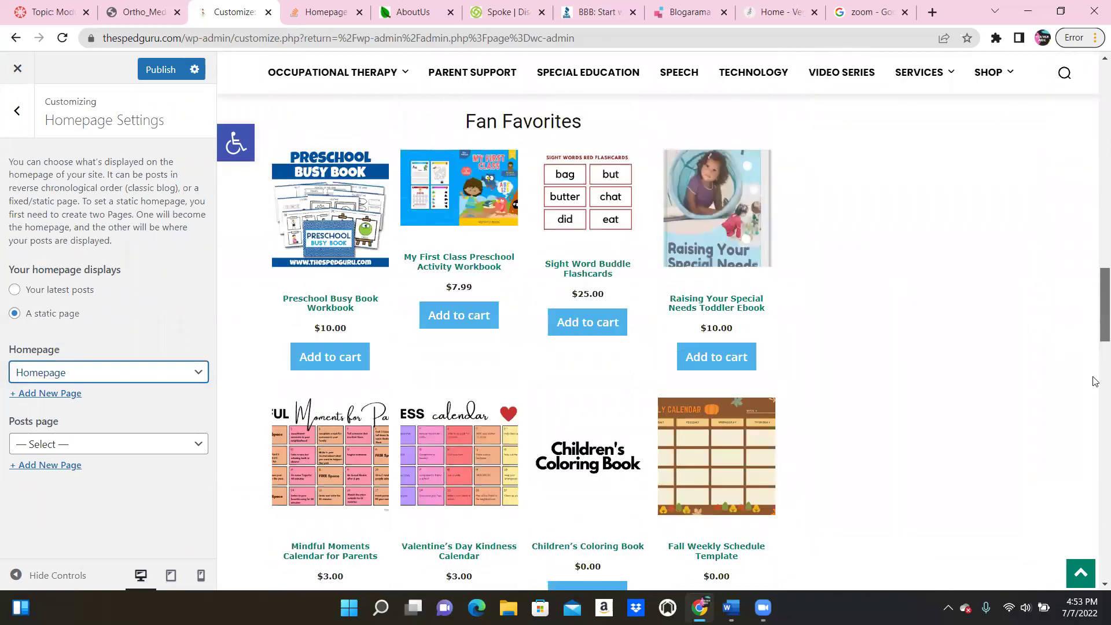
scroll(1094, 385, down, 10)
scroll(1094, 480, down, 5)
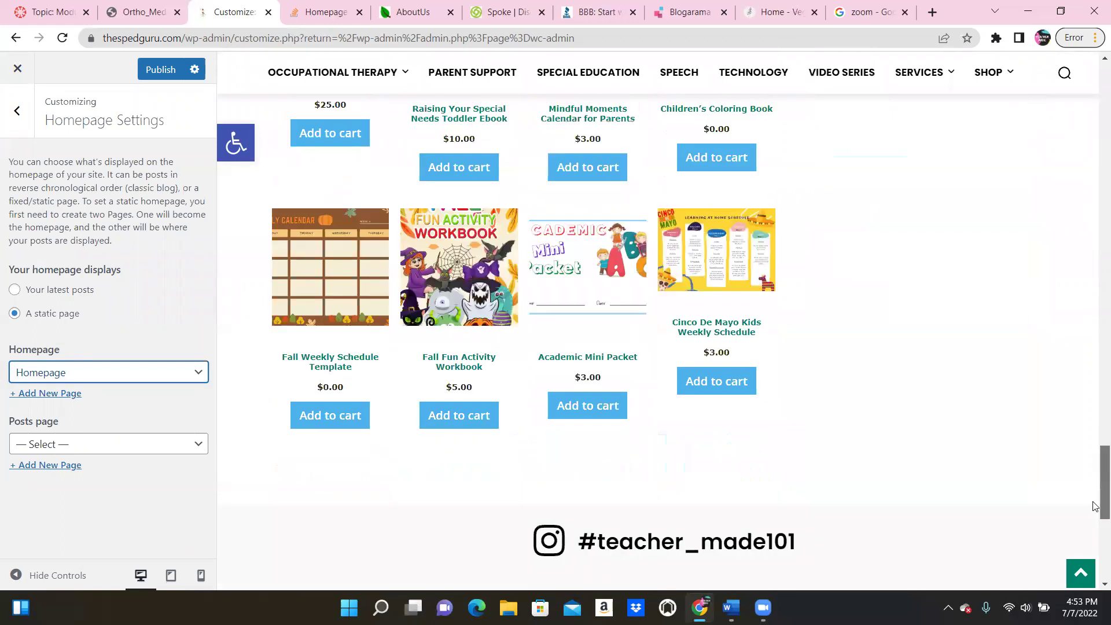
scroll(1094, 506, down, 4)
scroll(1094, 434, up, 7)
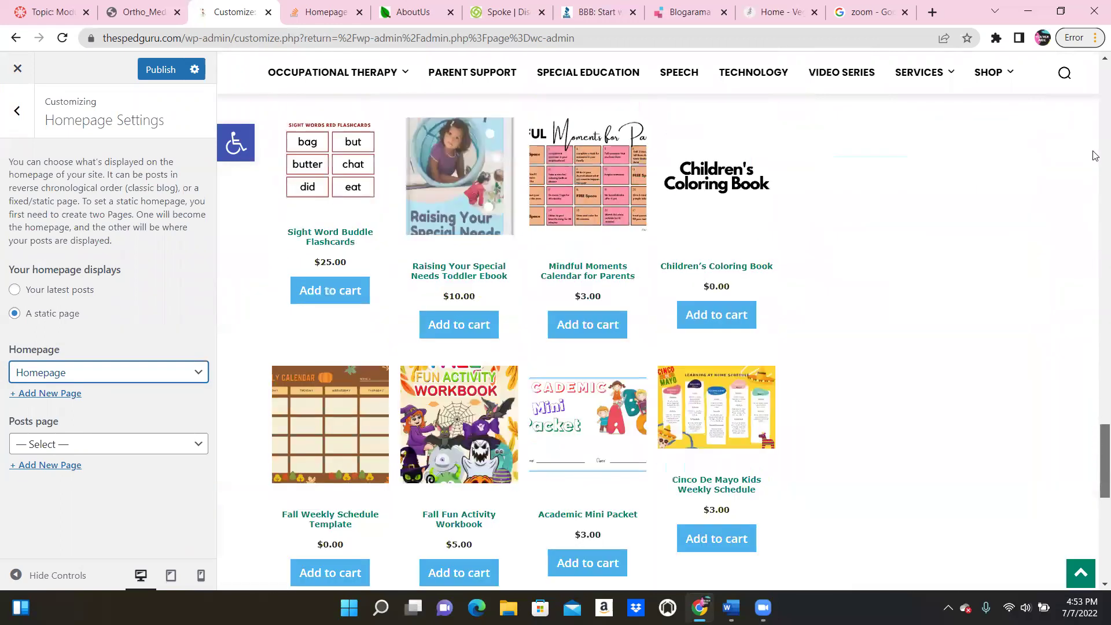
scroll(1094, 155, up, 12)
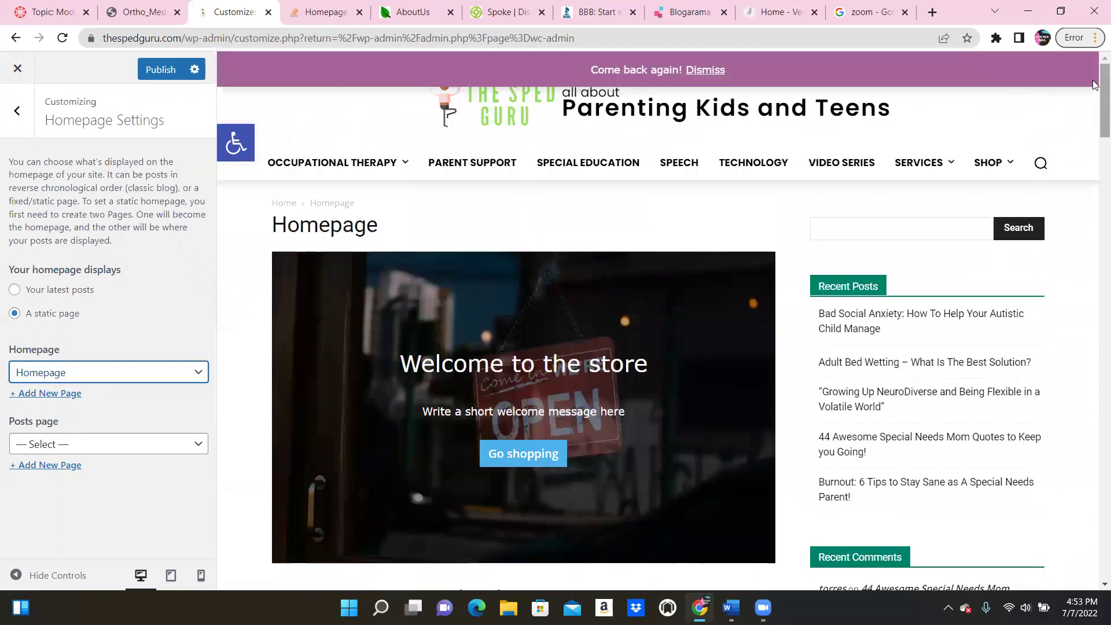
Reselect the first 'Homepage' page as the front page and publish the Customizer changes.
mouse_move(995, 160)
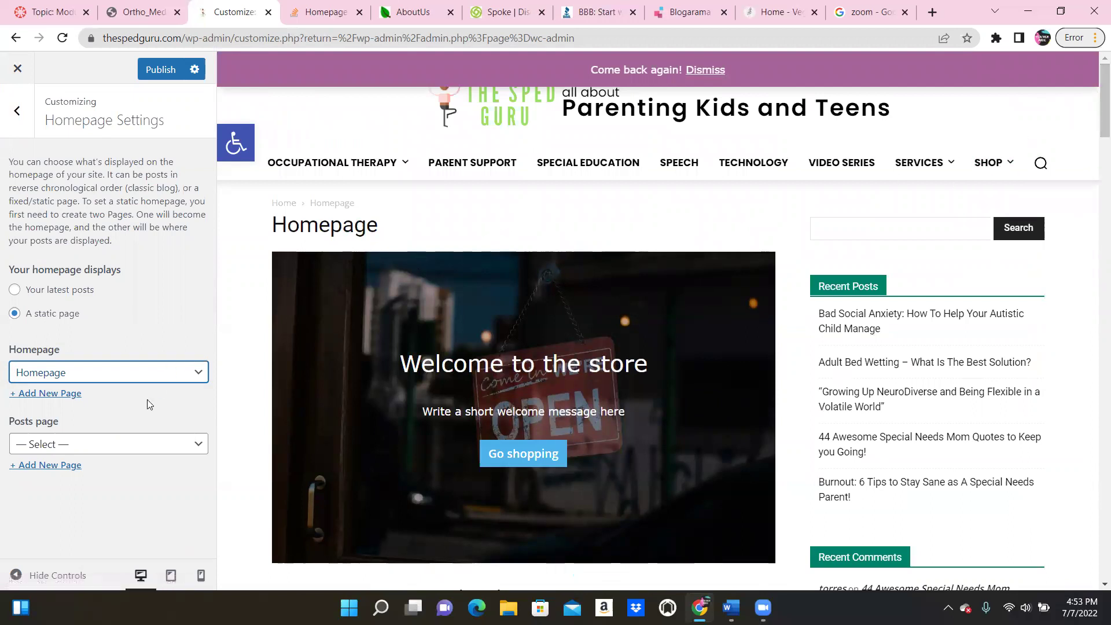
click(165, 375)
click(101, 203)
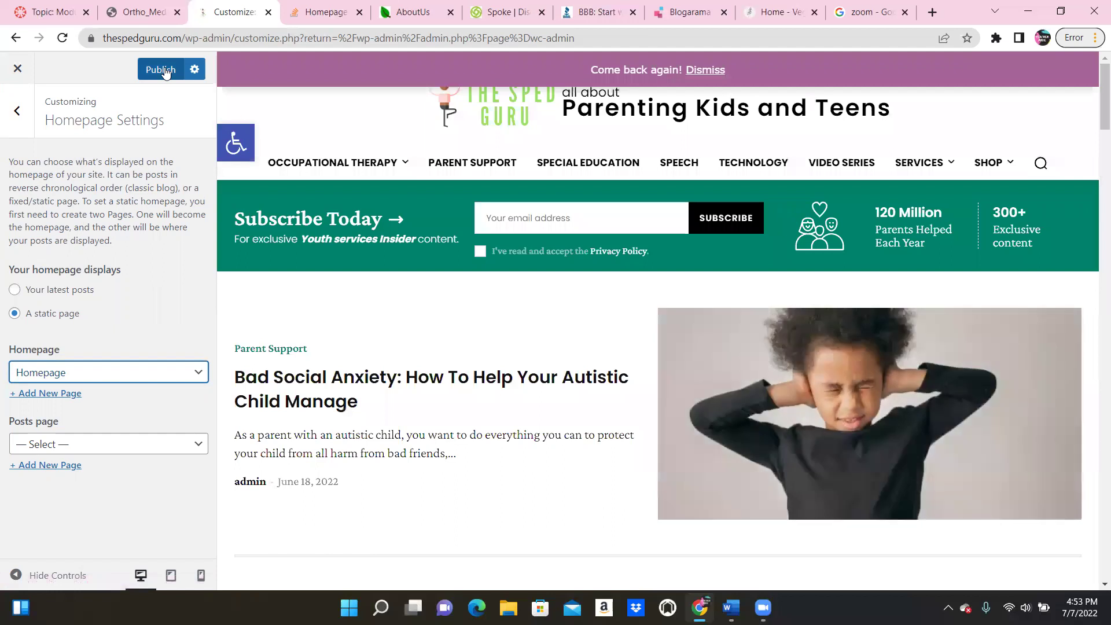
click(165, 70)
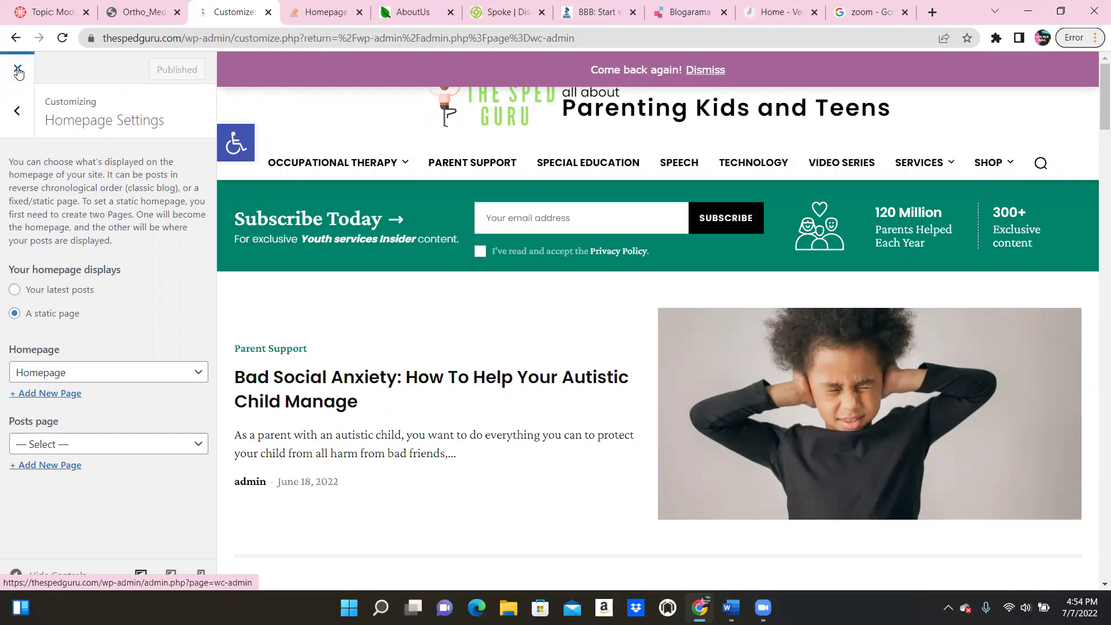
Close the Customizer and open the live site from the site name menu.
click(18, 70)
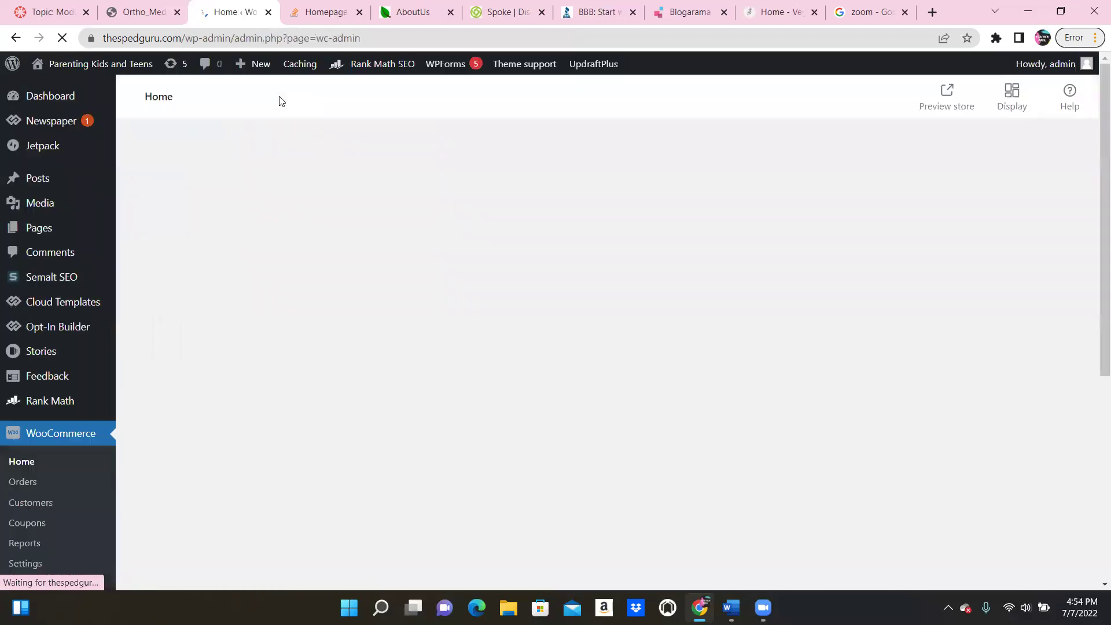
mouse_move(81, 64)
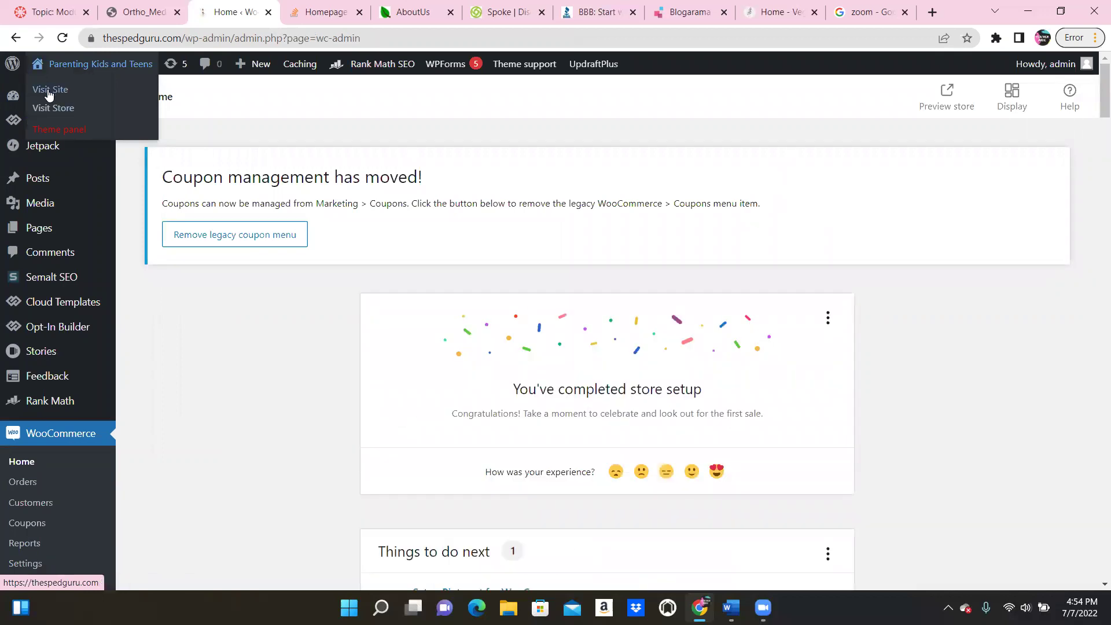
click(49, 91)
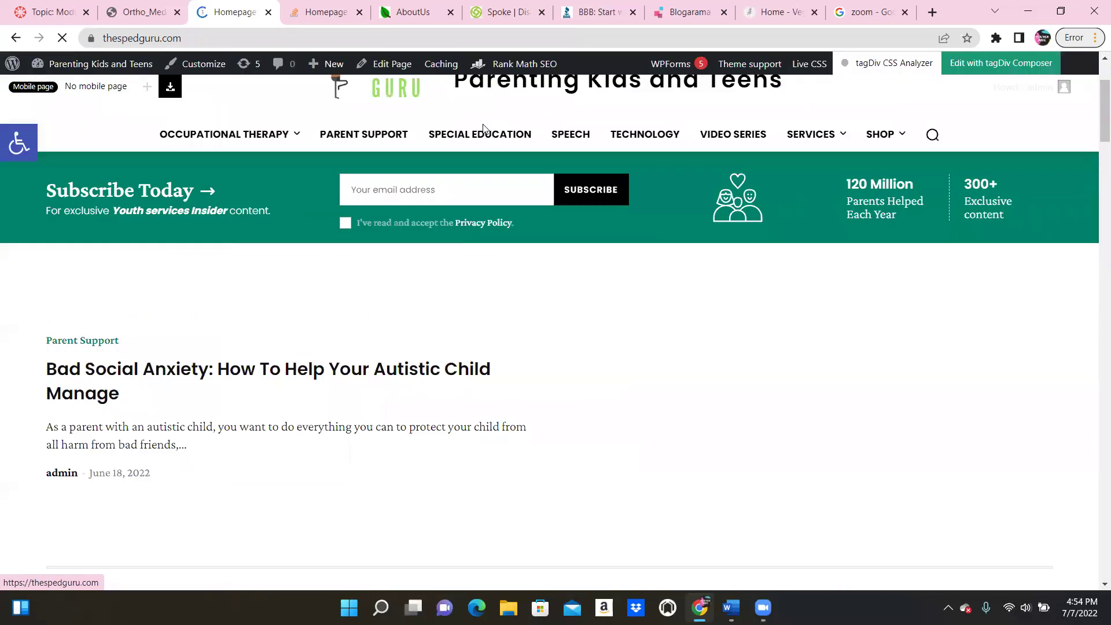
Scroll the live homepage and open the SHOP page with its 15 products.
scroll(1095, 231, down, 10)
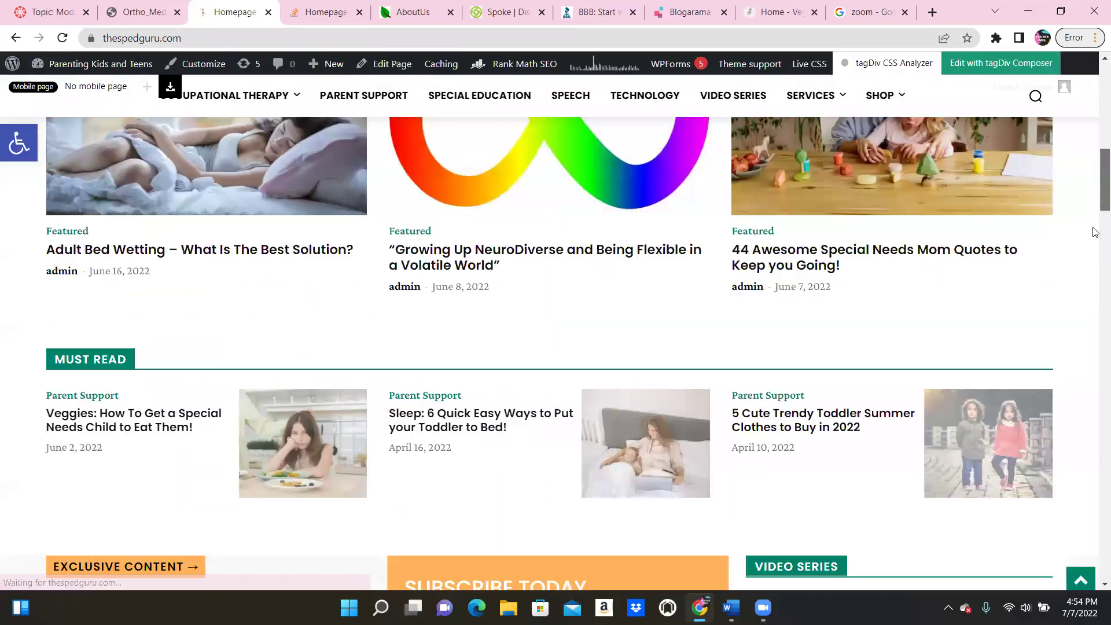
scroll(1095, 260, down, 20)
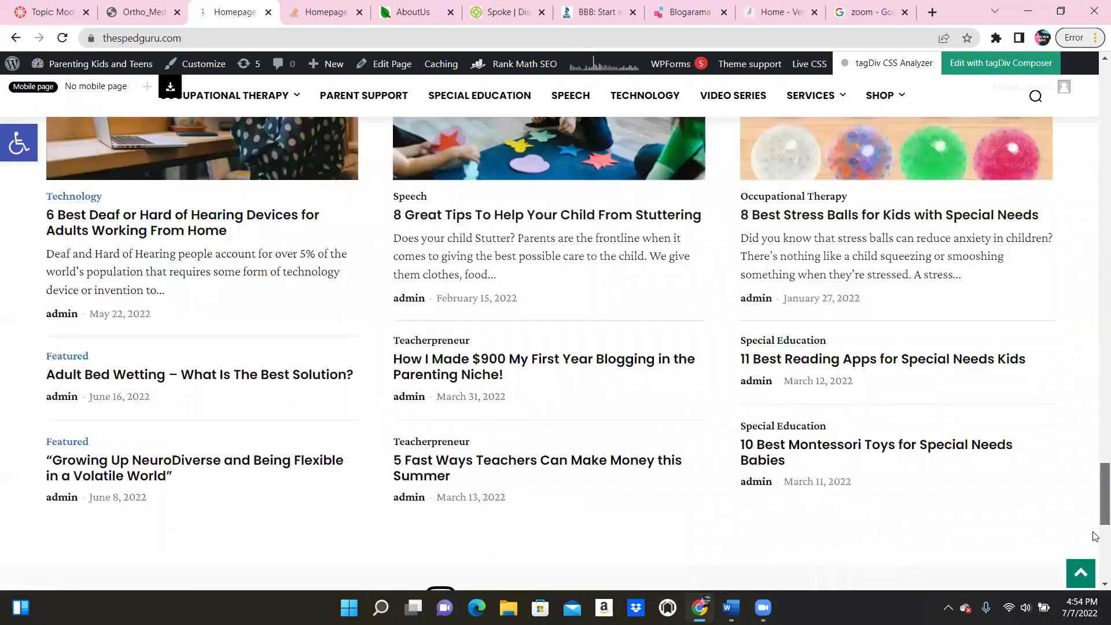
drag(1095, 517, 1095, 64)
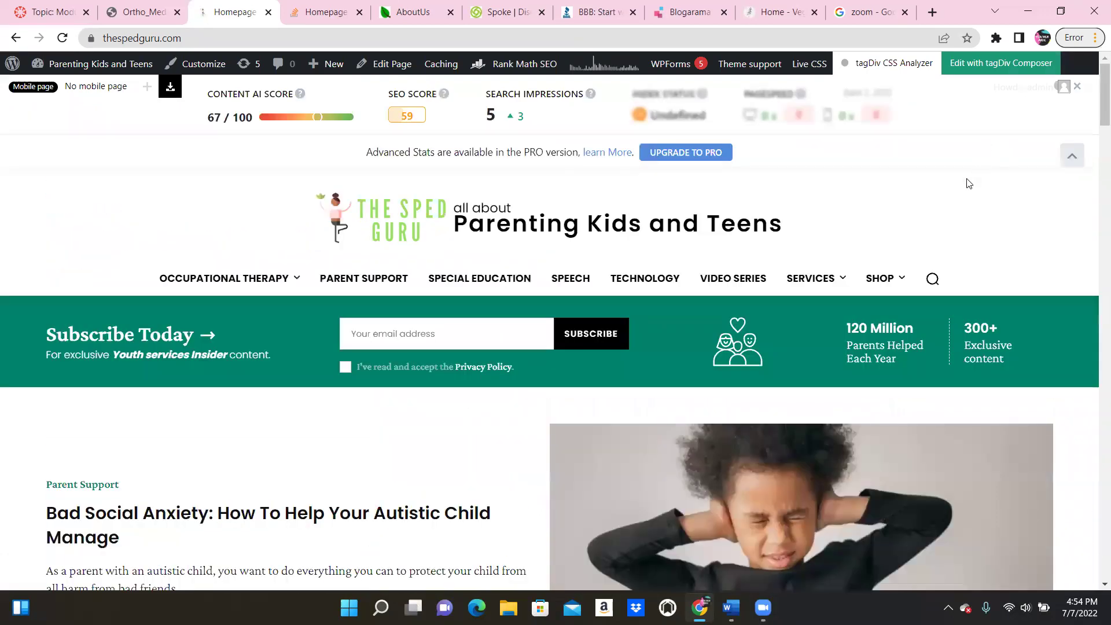
click(878, 286)
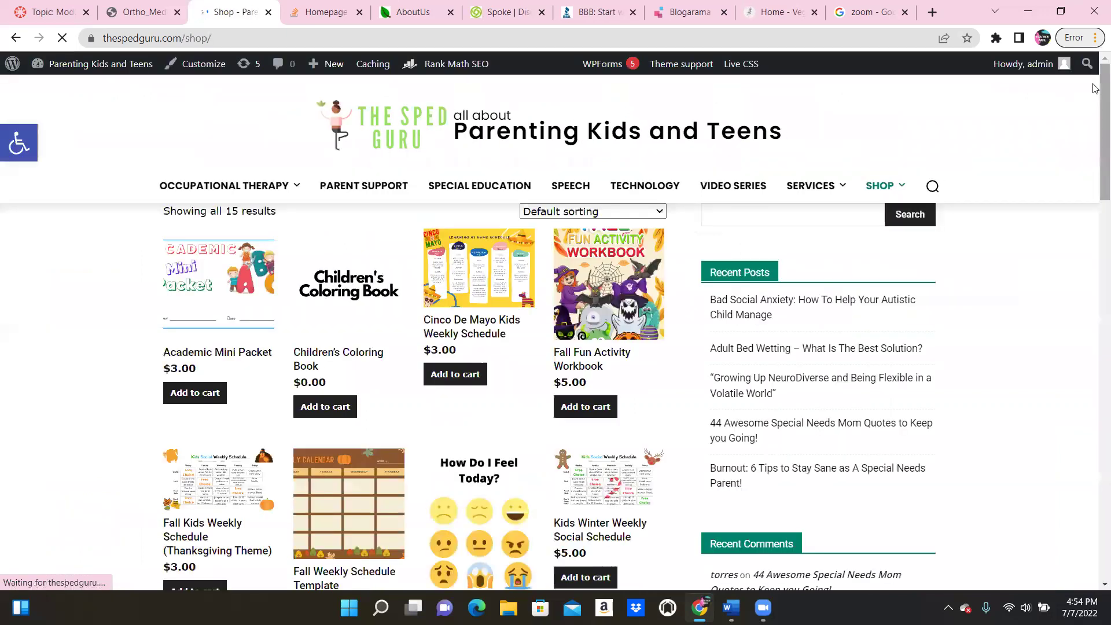
Go back to the live front page and scroll to confirm the blog posts layout.
drag(1095, 89, 1095, 44)
click(530, 131)
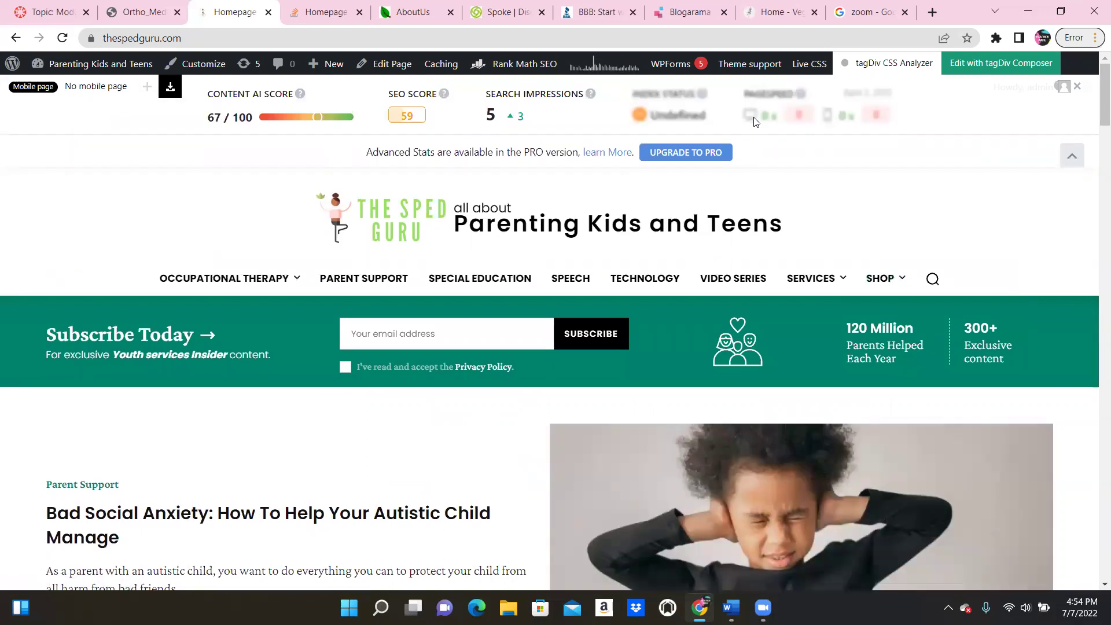
scroll(1095, 132, down, 2)
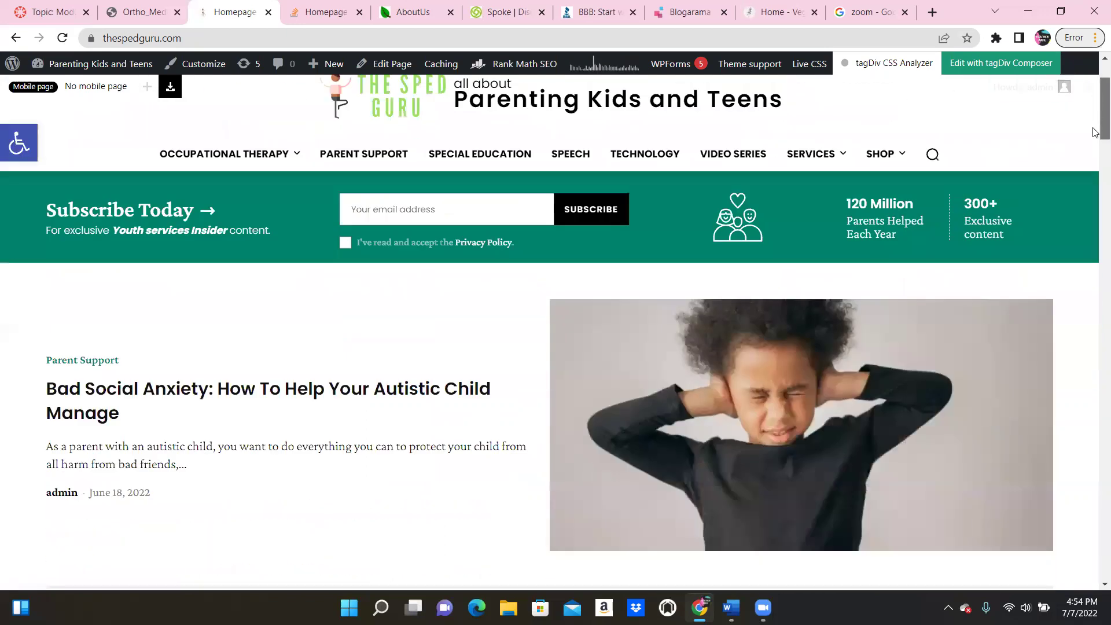
scroll(1095, 151, down, 5)
scroll(1095, 110, up, 7)
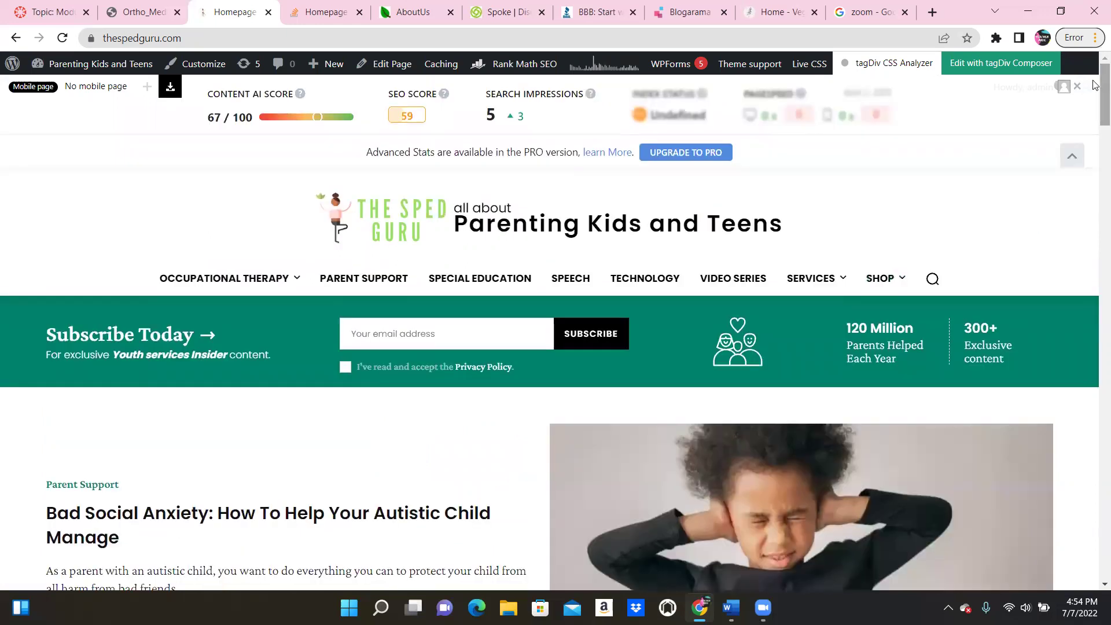